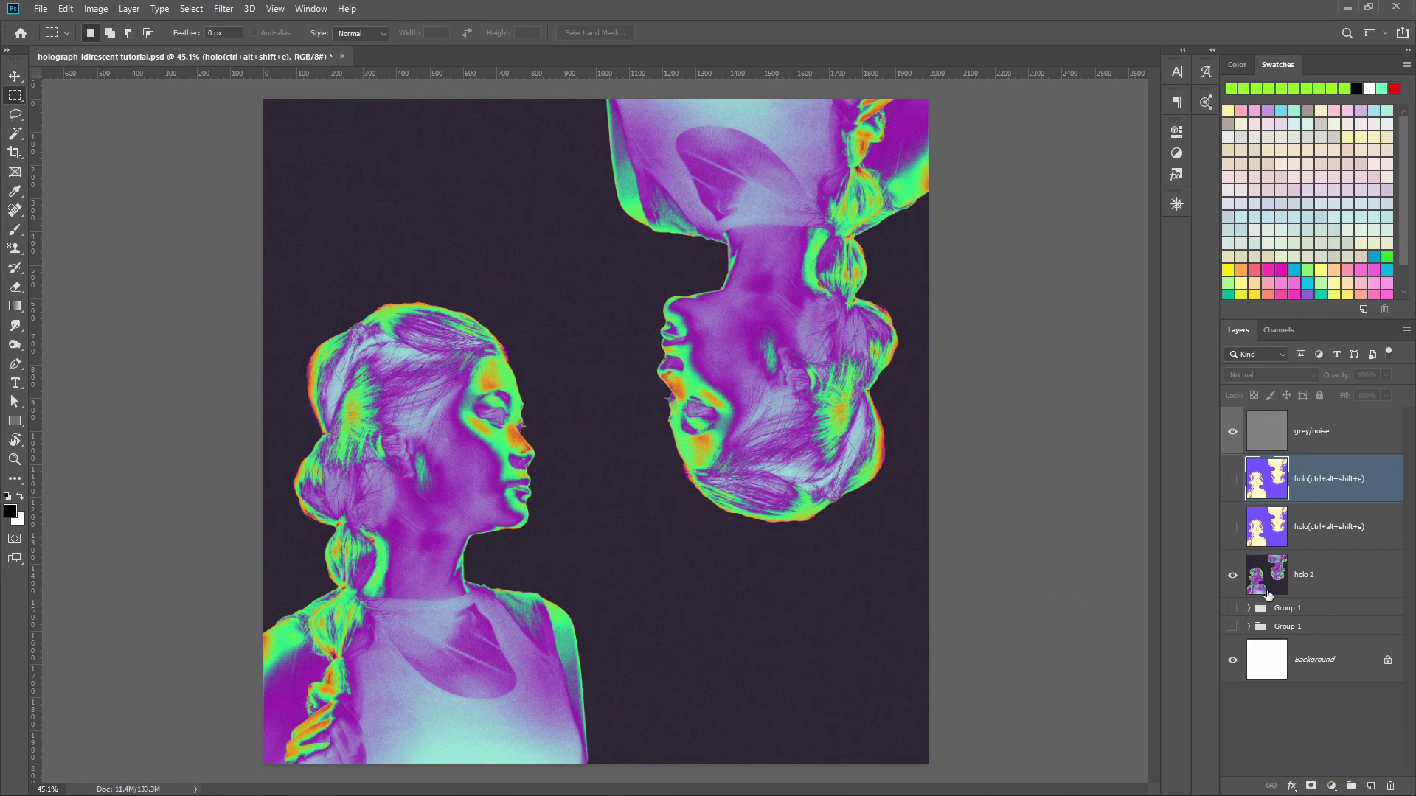
Hide the holo 2 layer and check the Image Size dialog, cancelling without changes.
click(1229, 574)
click(1269, 584)
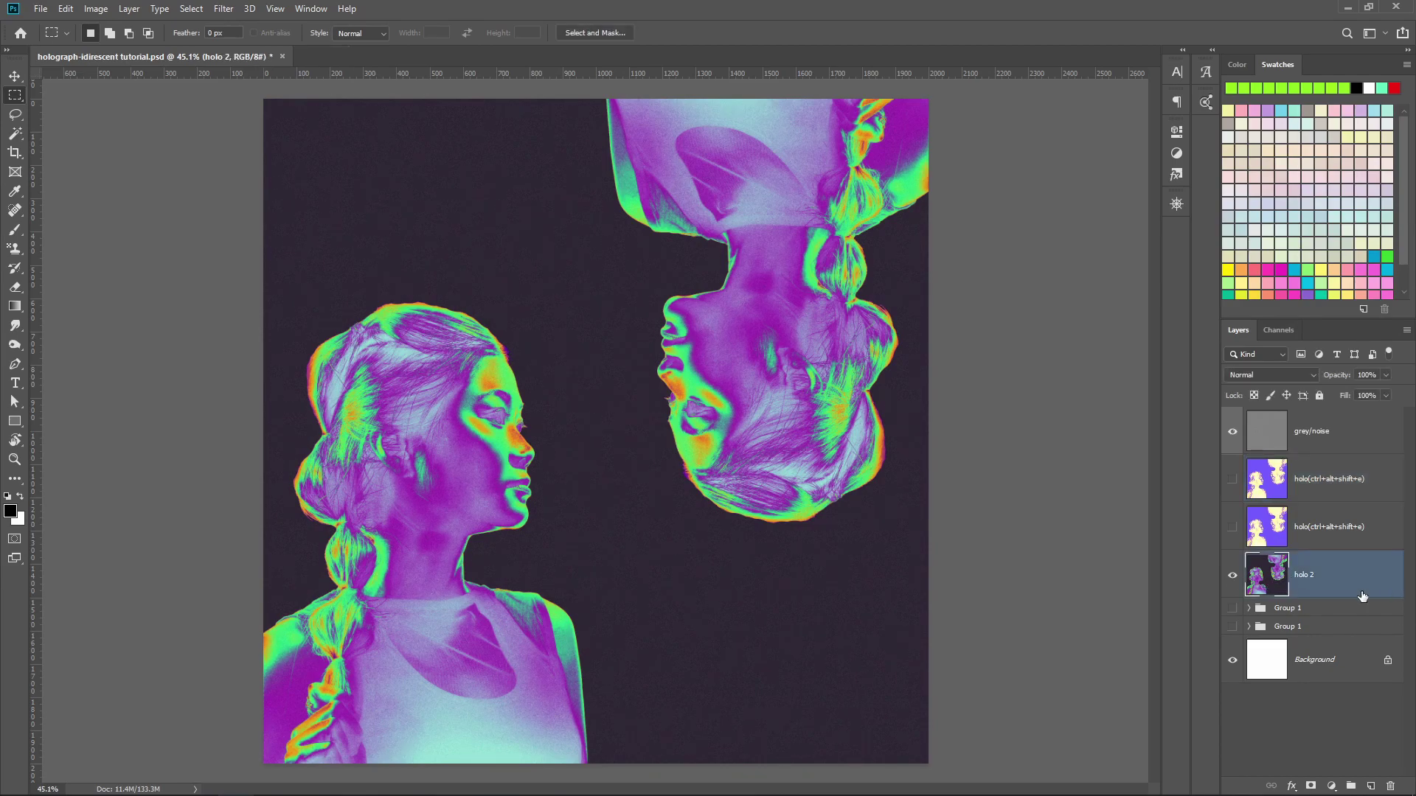
click(1232, 575)
key(ctrl+alt+i)
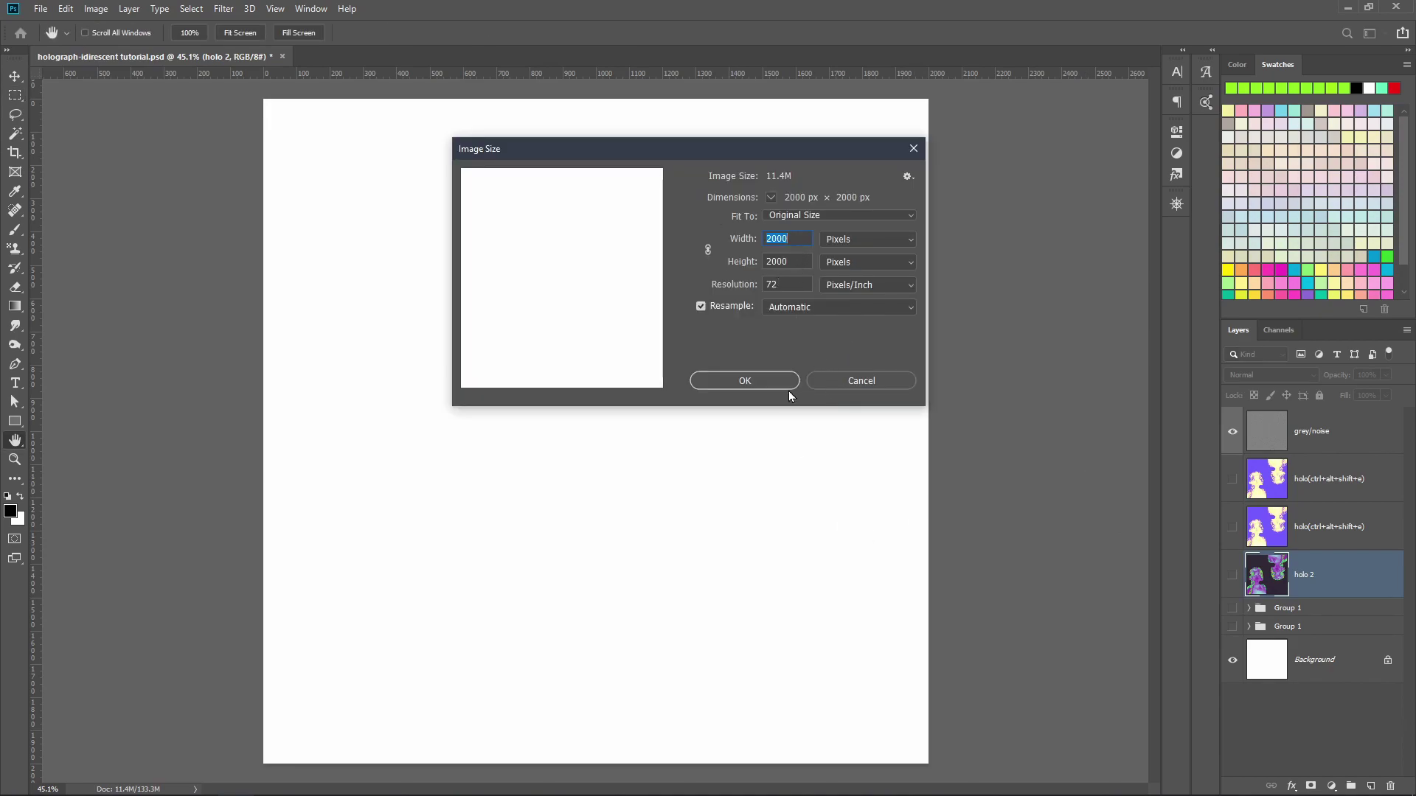
click(868, 385)
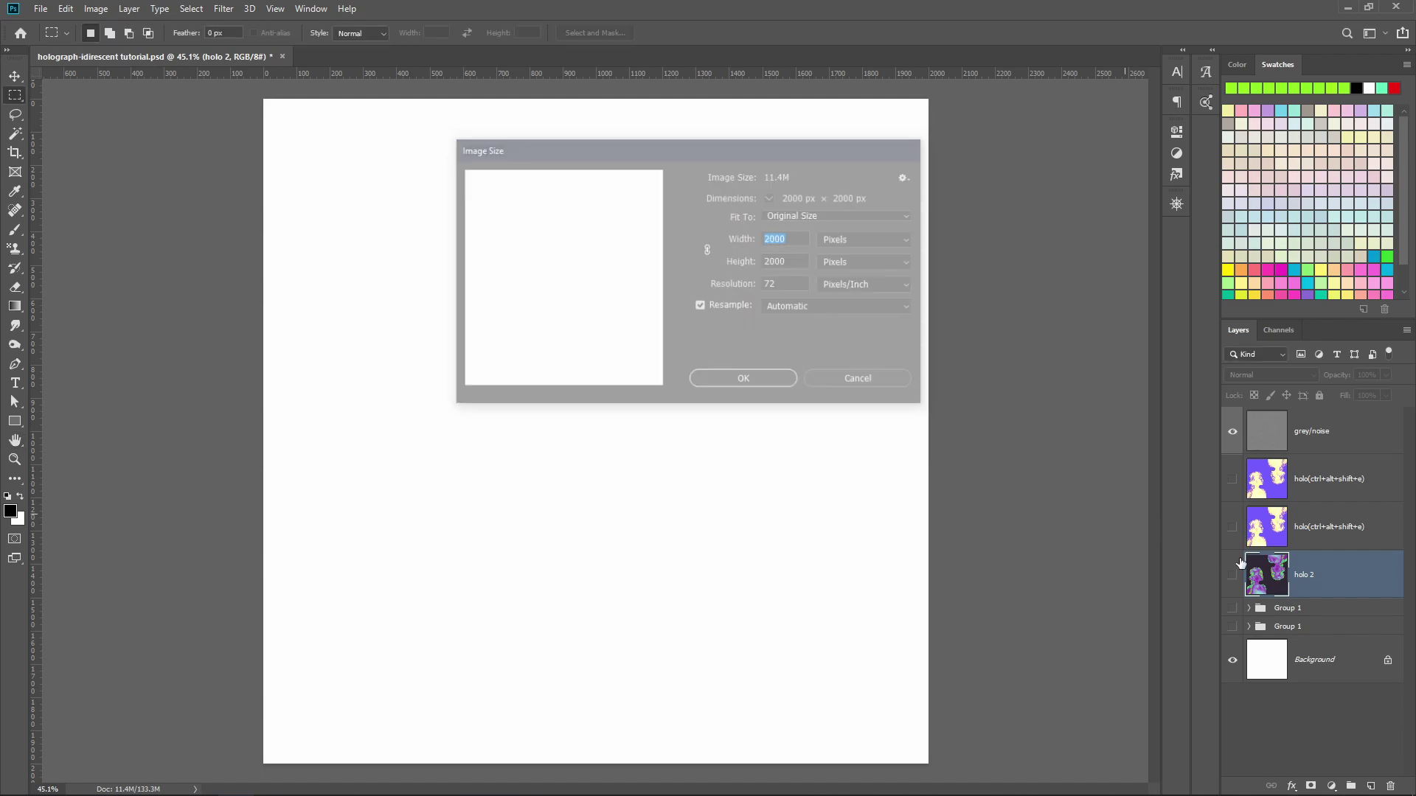
Expand the second Group 1, hide Gradient Map 1, and show the upright and flipped kimson portraits.
click(1253, 626)
click(1232, 626)
click(1249, 626)
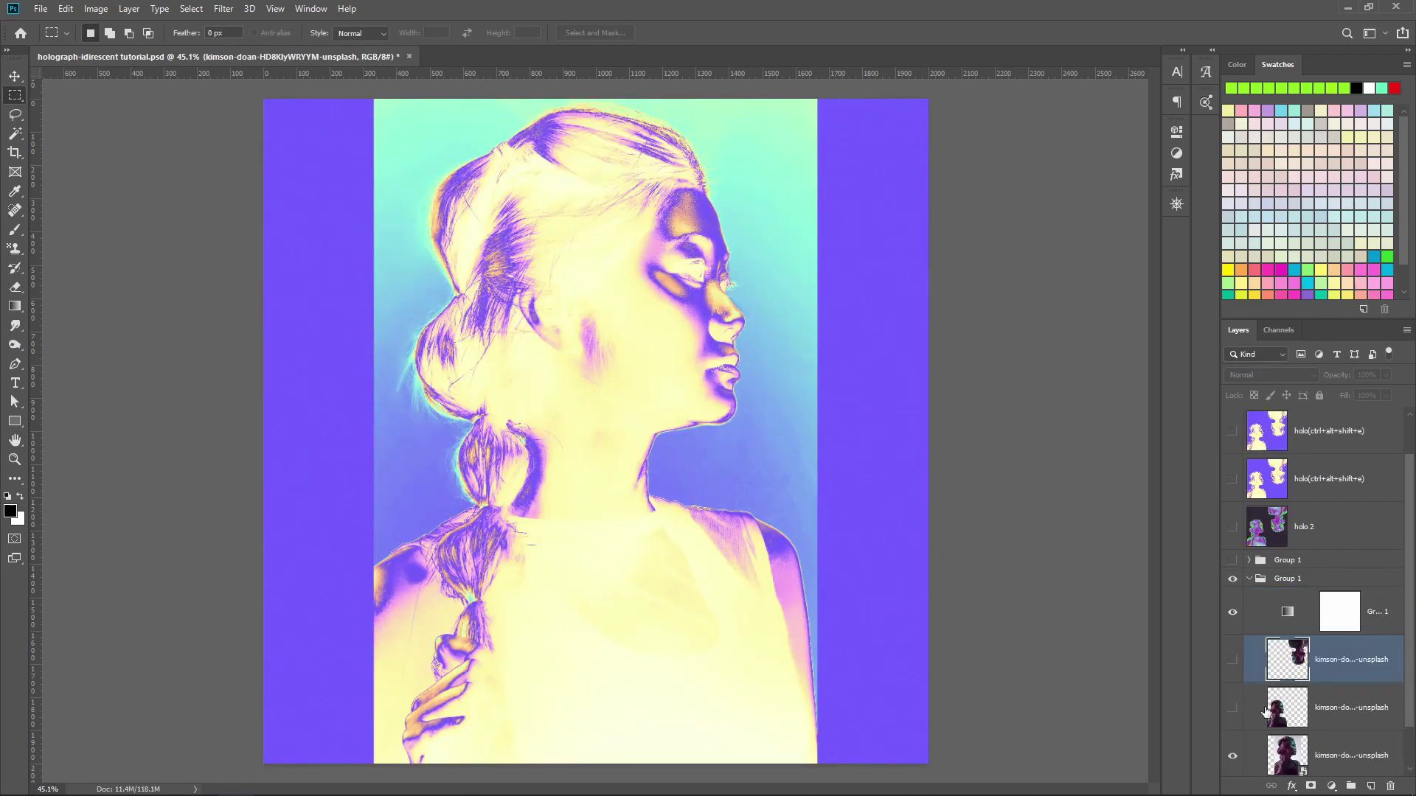
click(1233, 612)
click(1232, 755)
click(1233, 709)
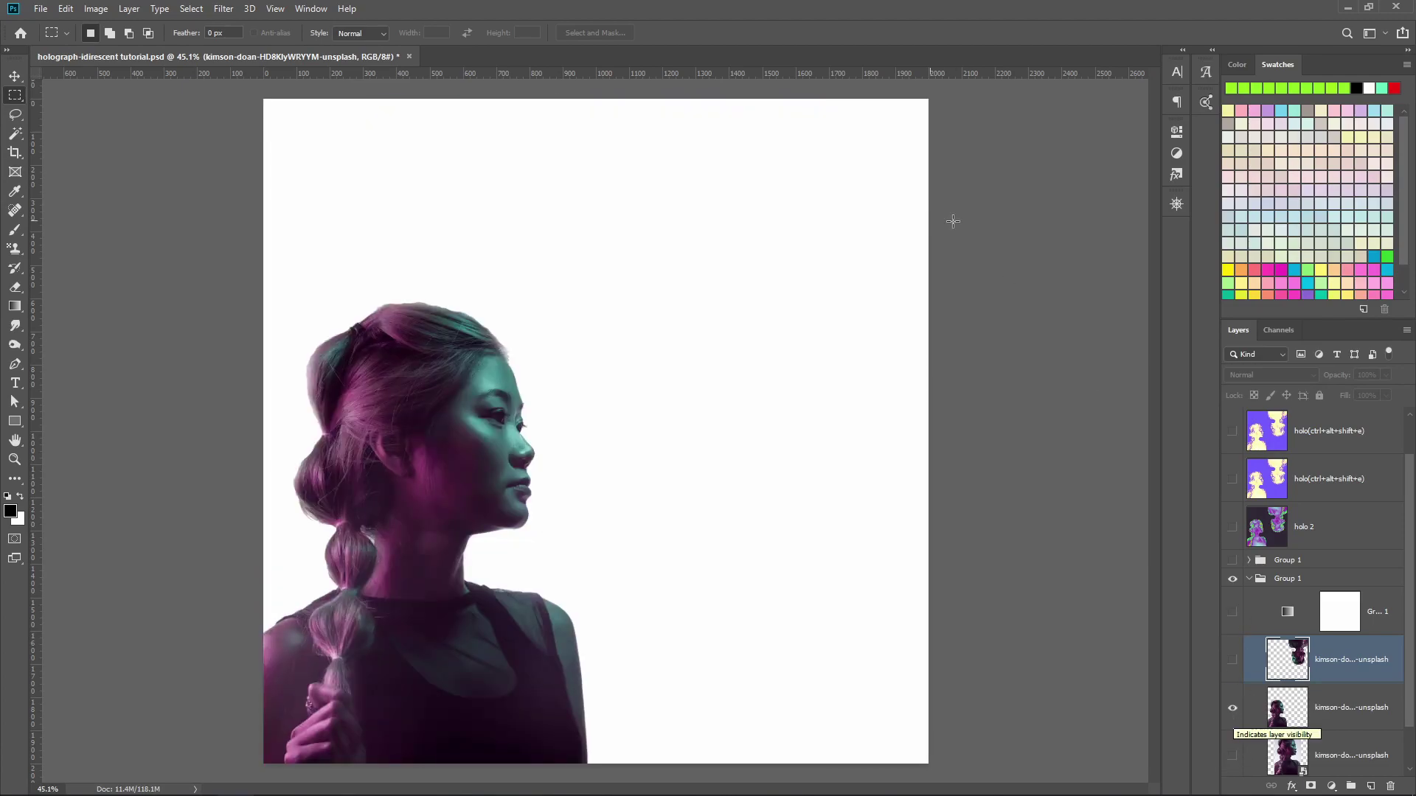
click(1232, 660)
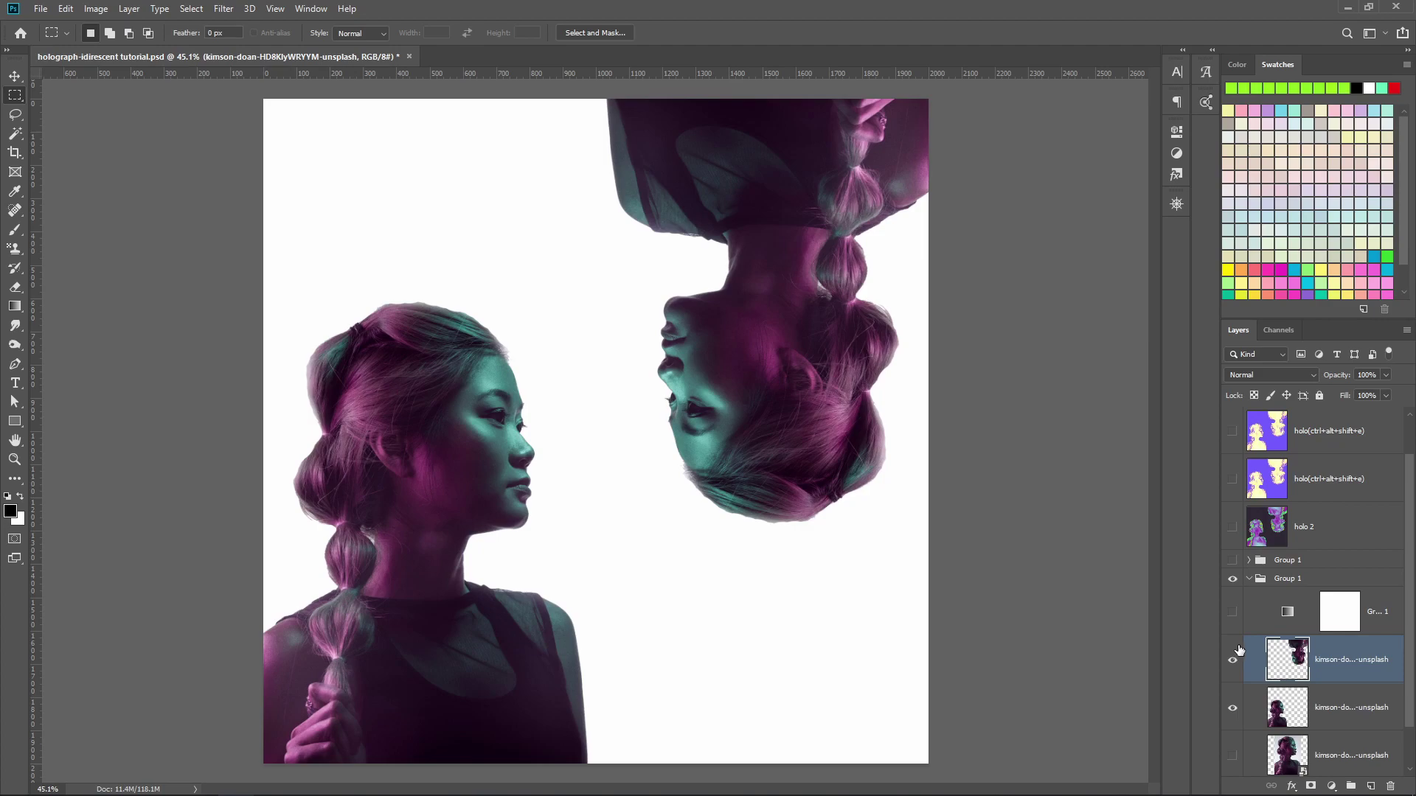
click(1263, 617)
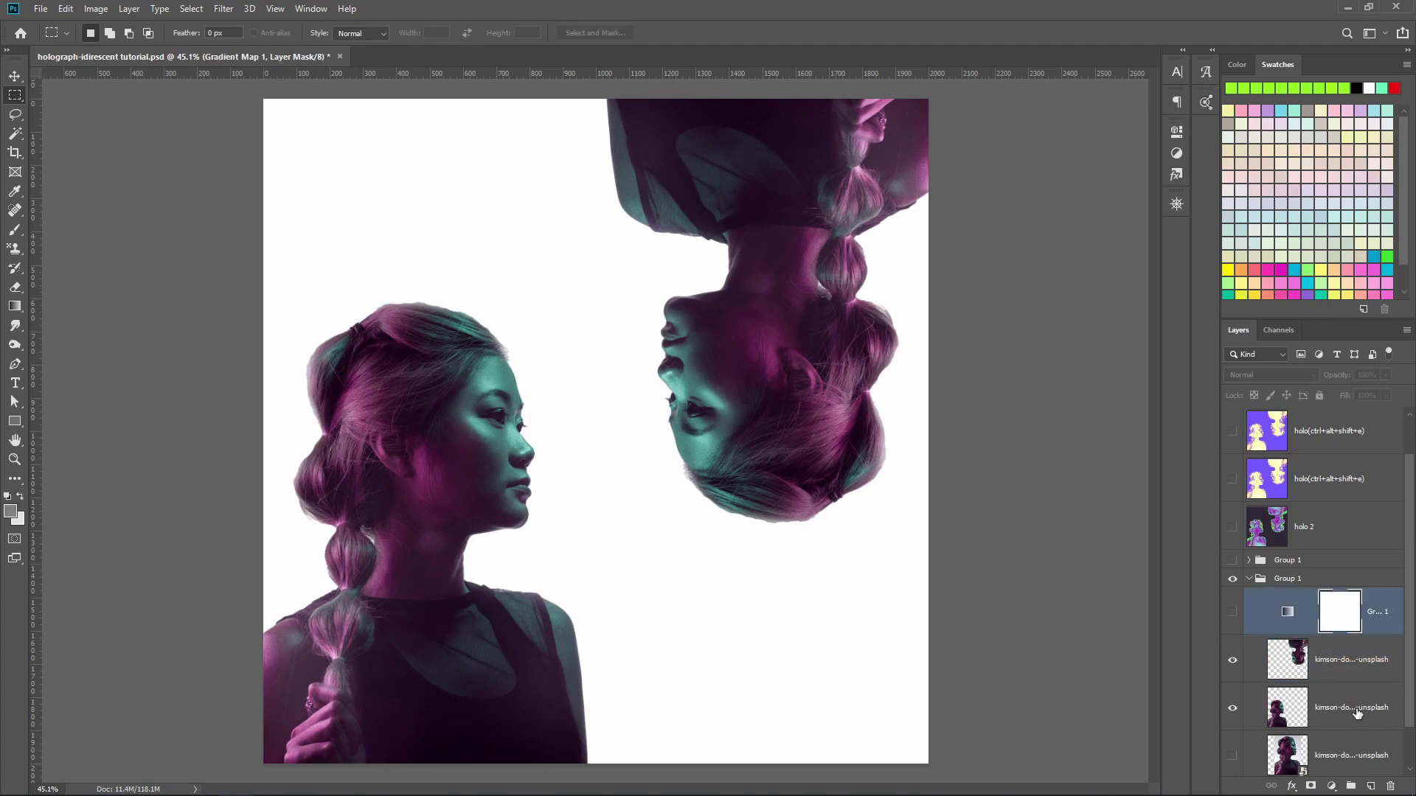
Re-enable Gradient Map 1 and open its gradient in the Gradient Editor.
click(1330, 786)
key(Escape)
click(1233, 613)
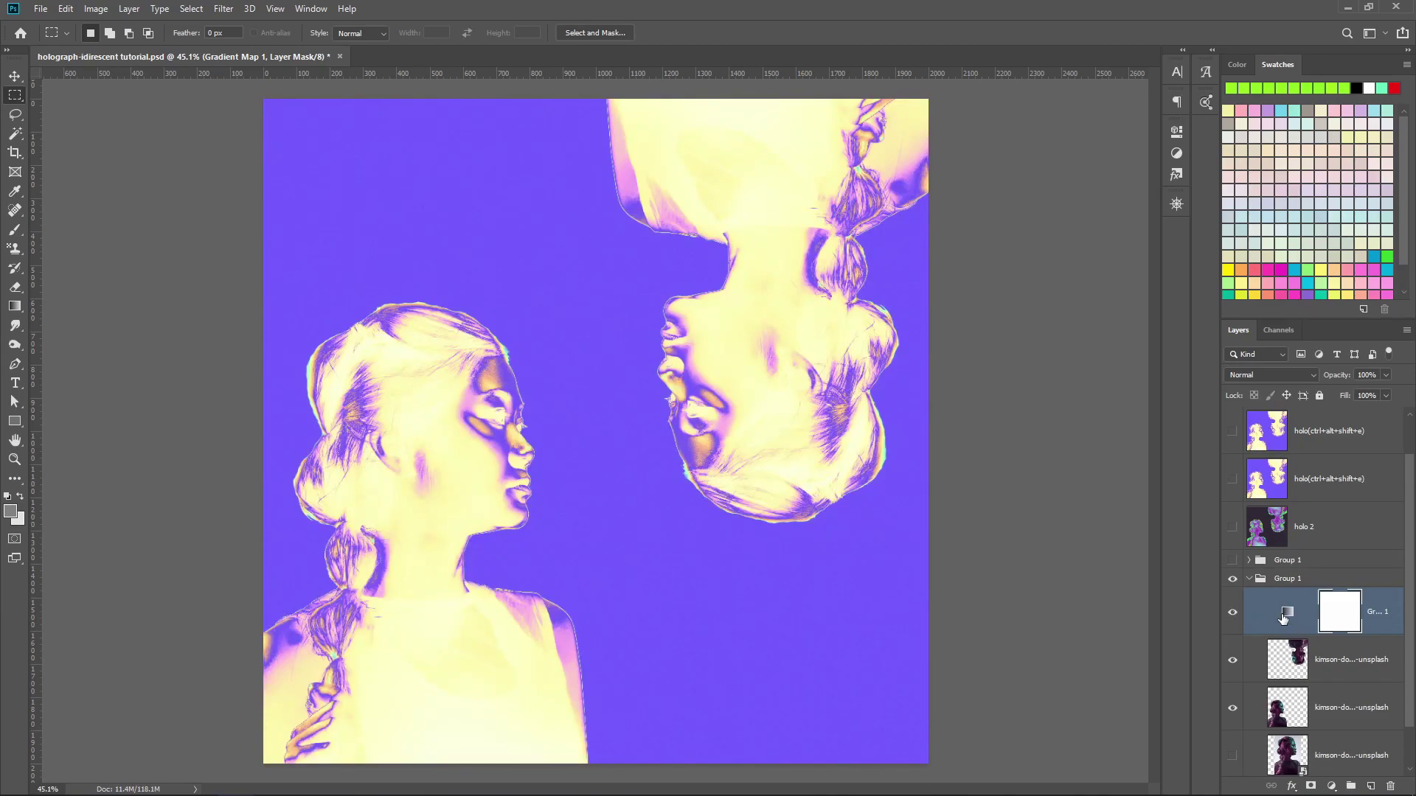
click(1283, 618)
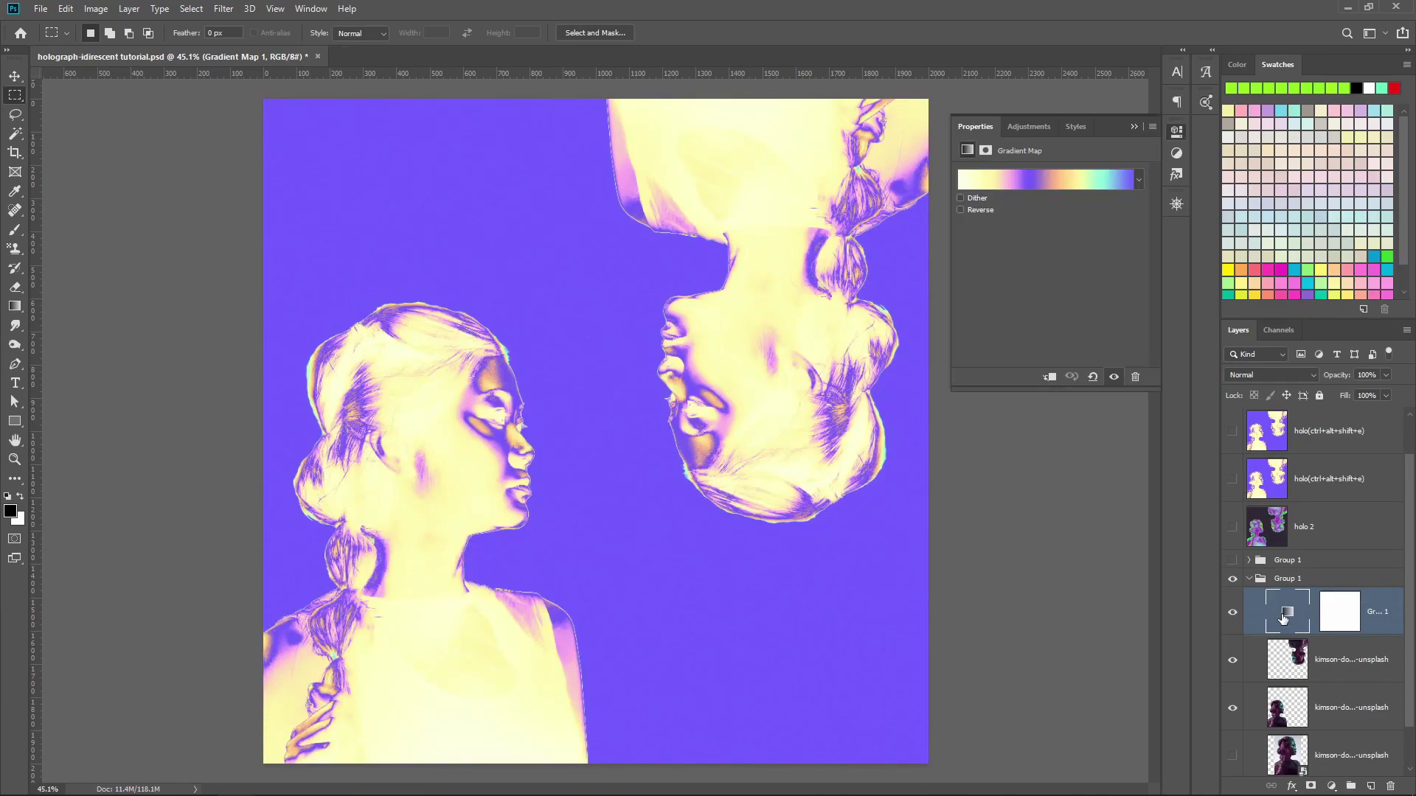
click(1072, 189)
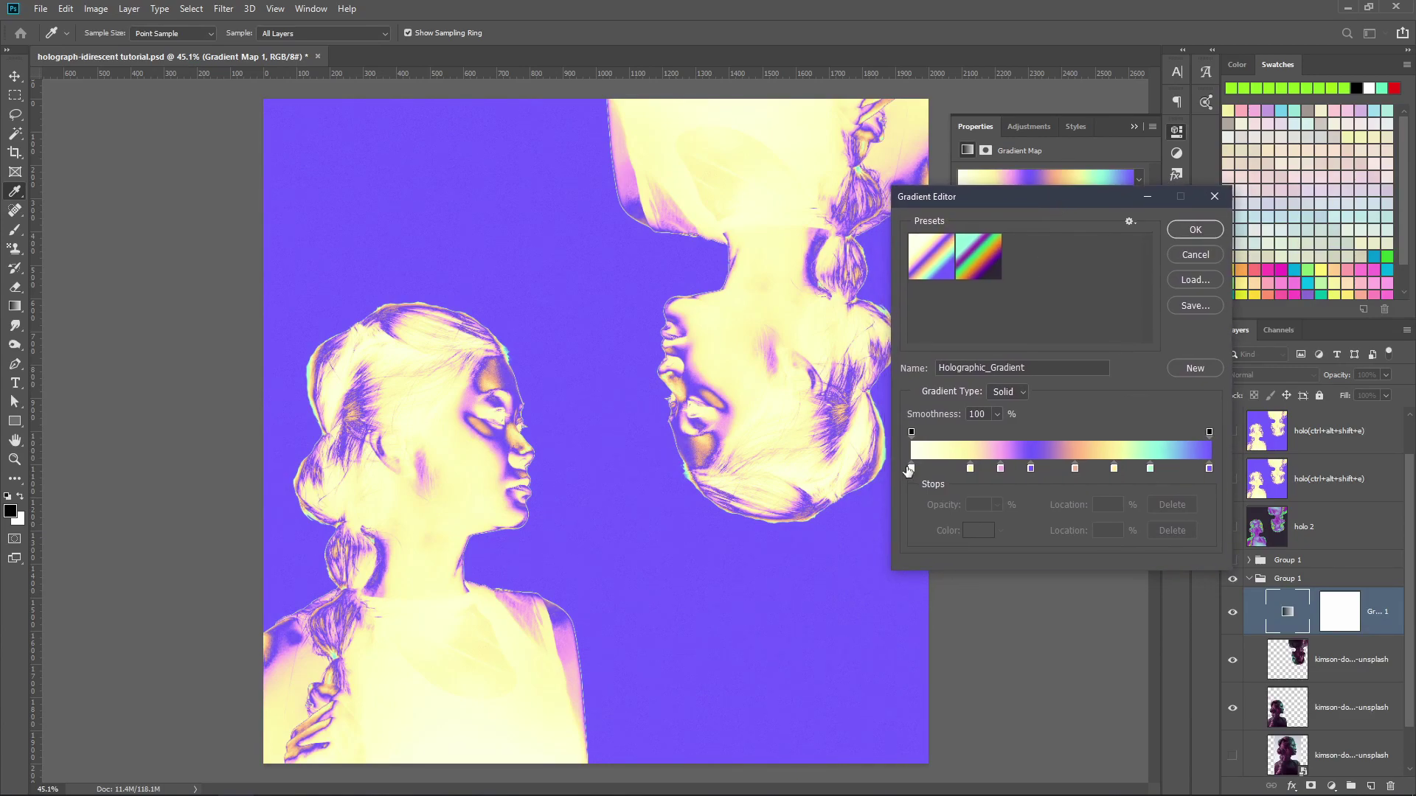
Set the left stop to fdfeec, 20% to fcf3a7 and 30% to f8a8ec, then pick the 40% stop.
click(910, 469)
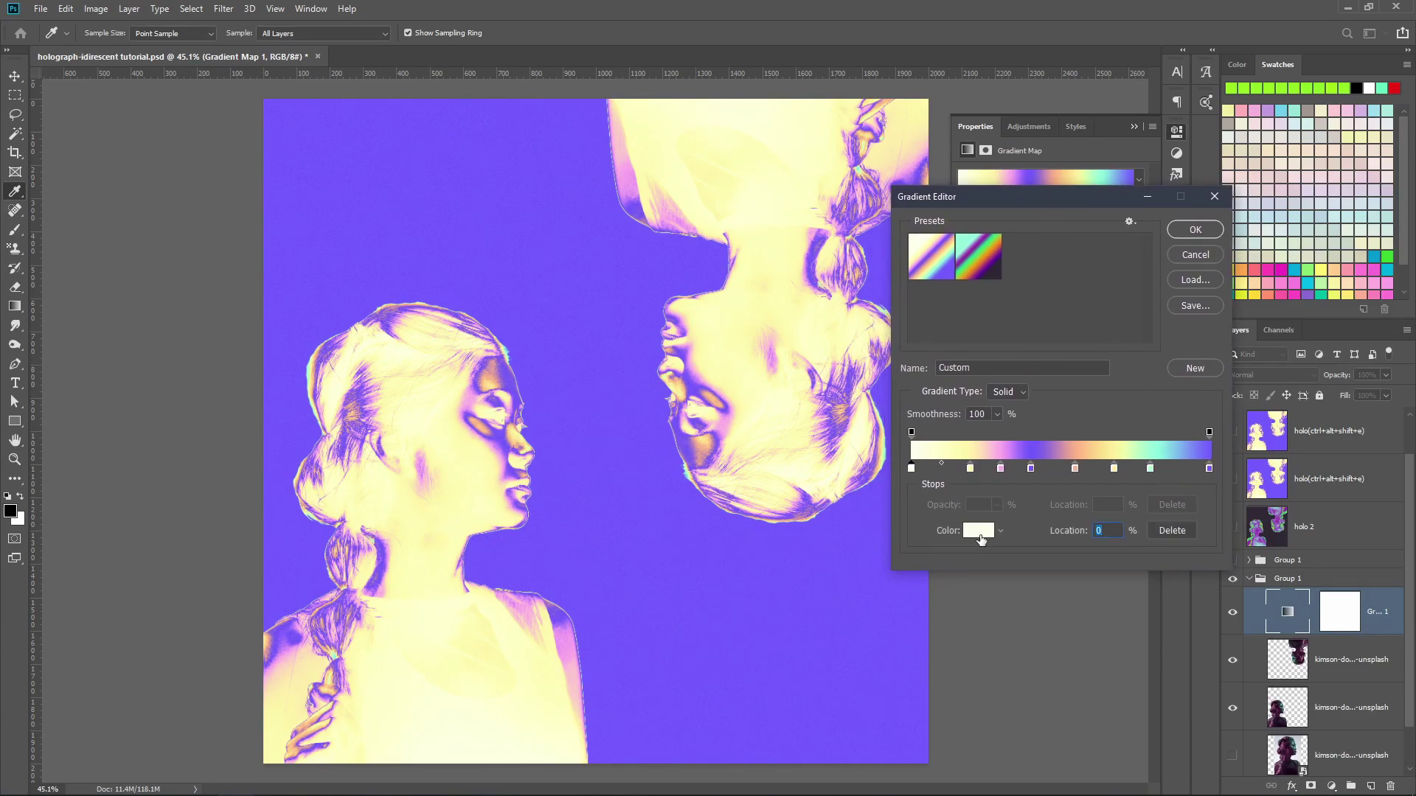
click(974, 532)
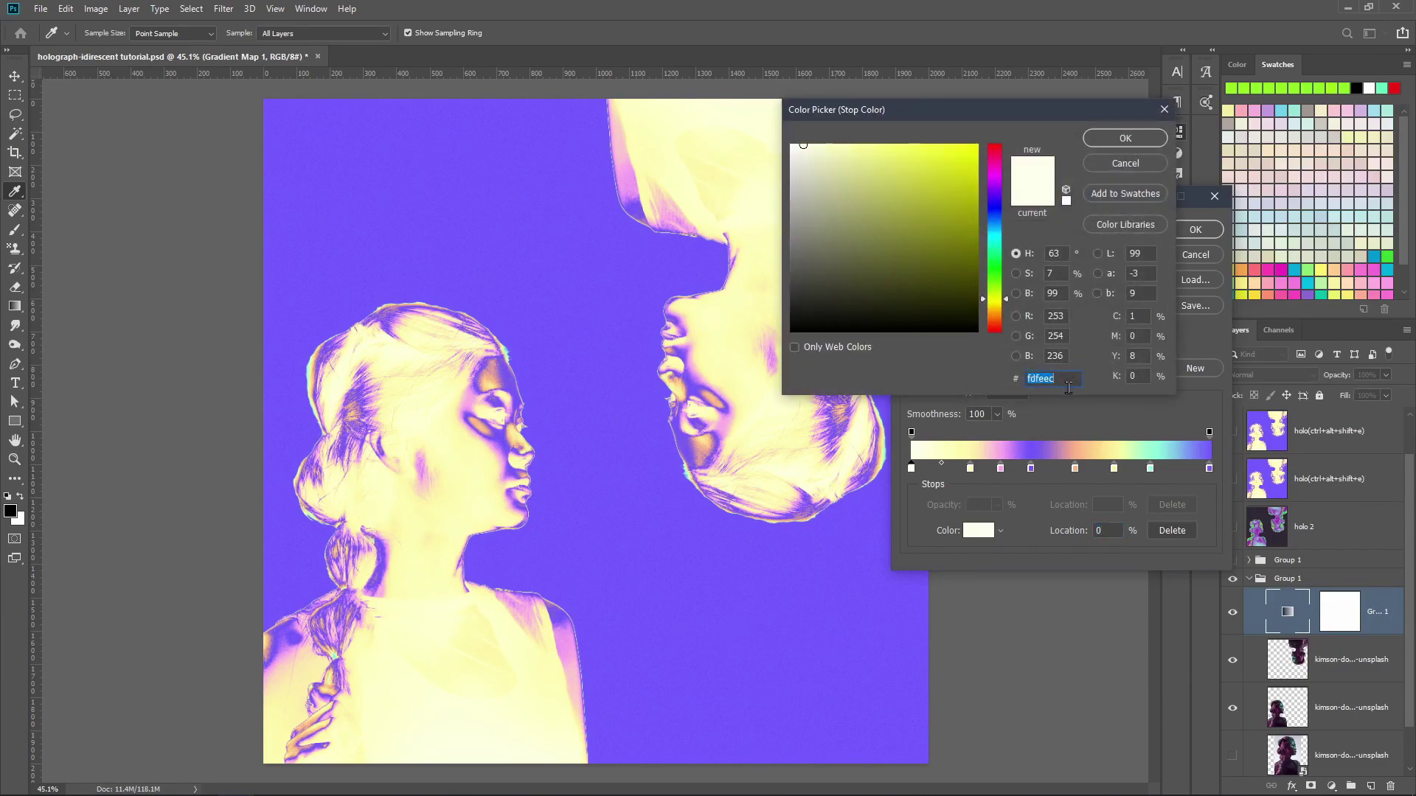
click(1125, 142)
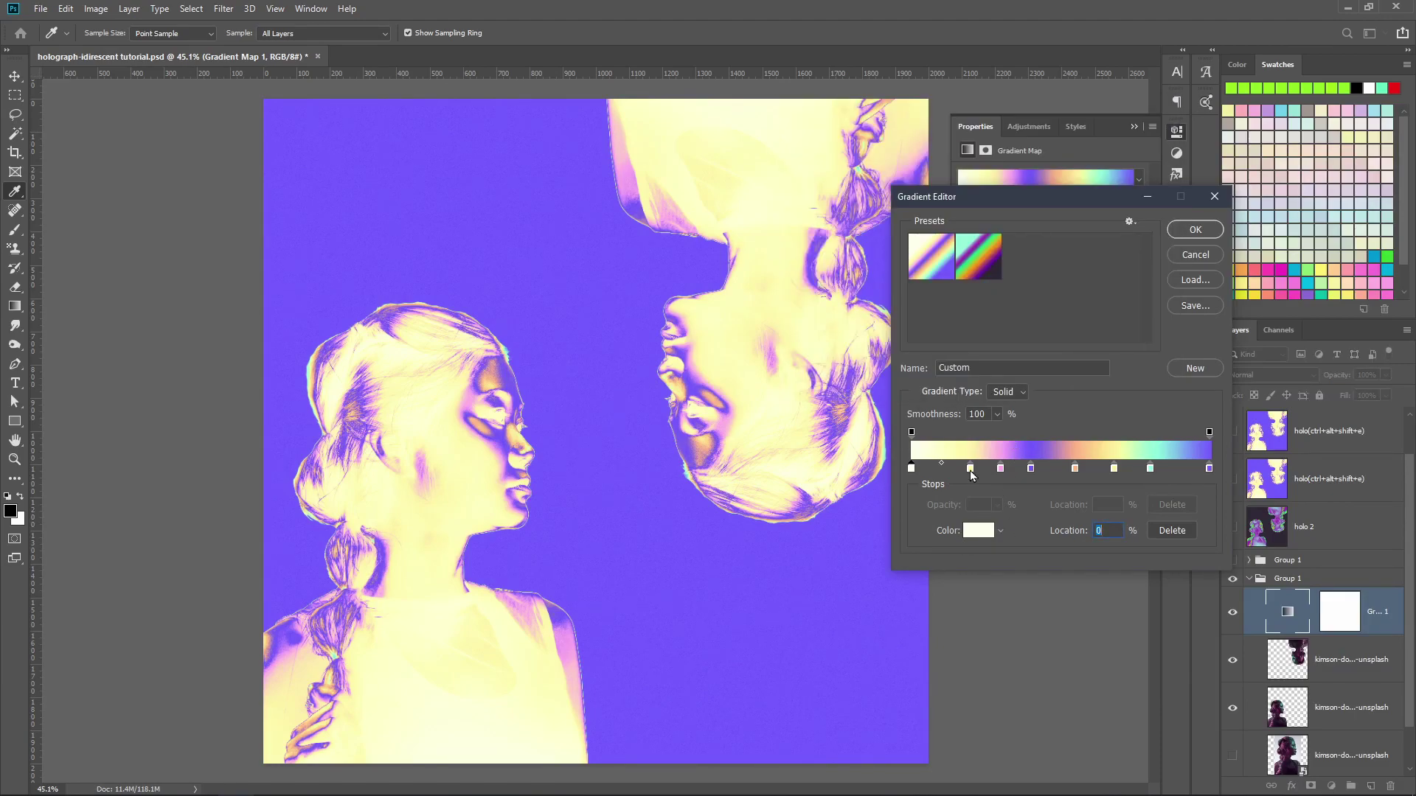
click(970, 469)
click(978, 534)
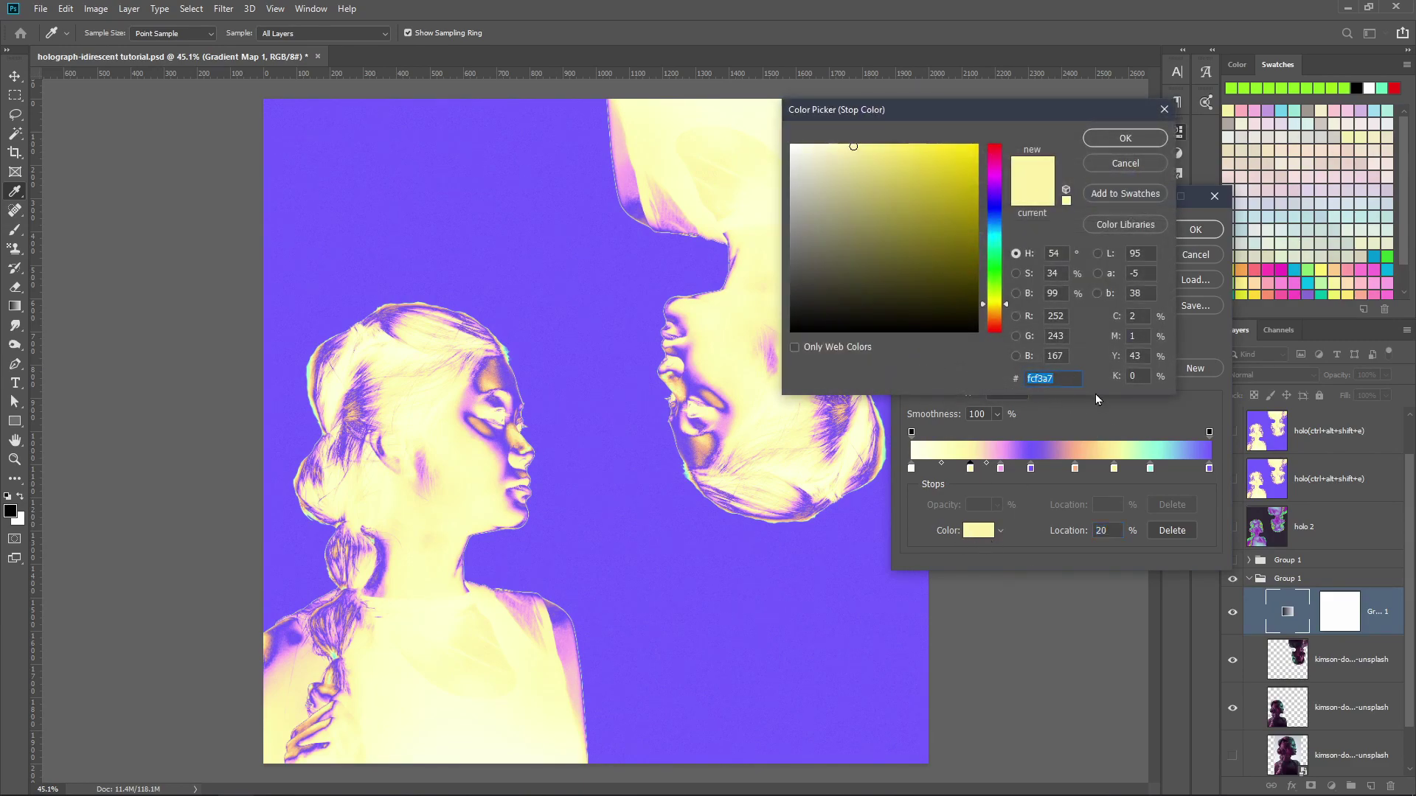
click(1122, 142)
click(1000, 469)
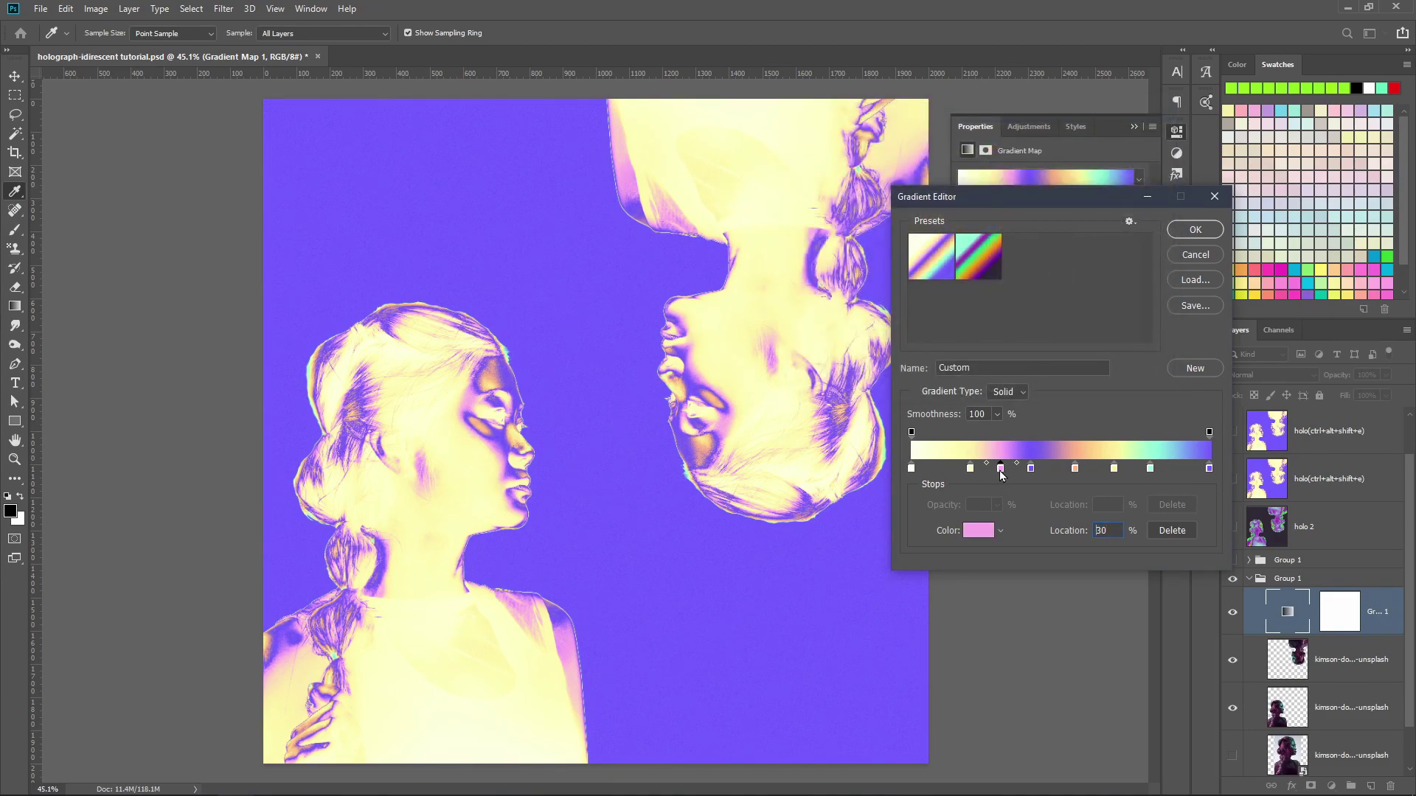
click(978, 531)
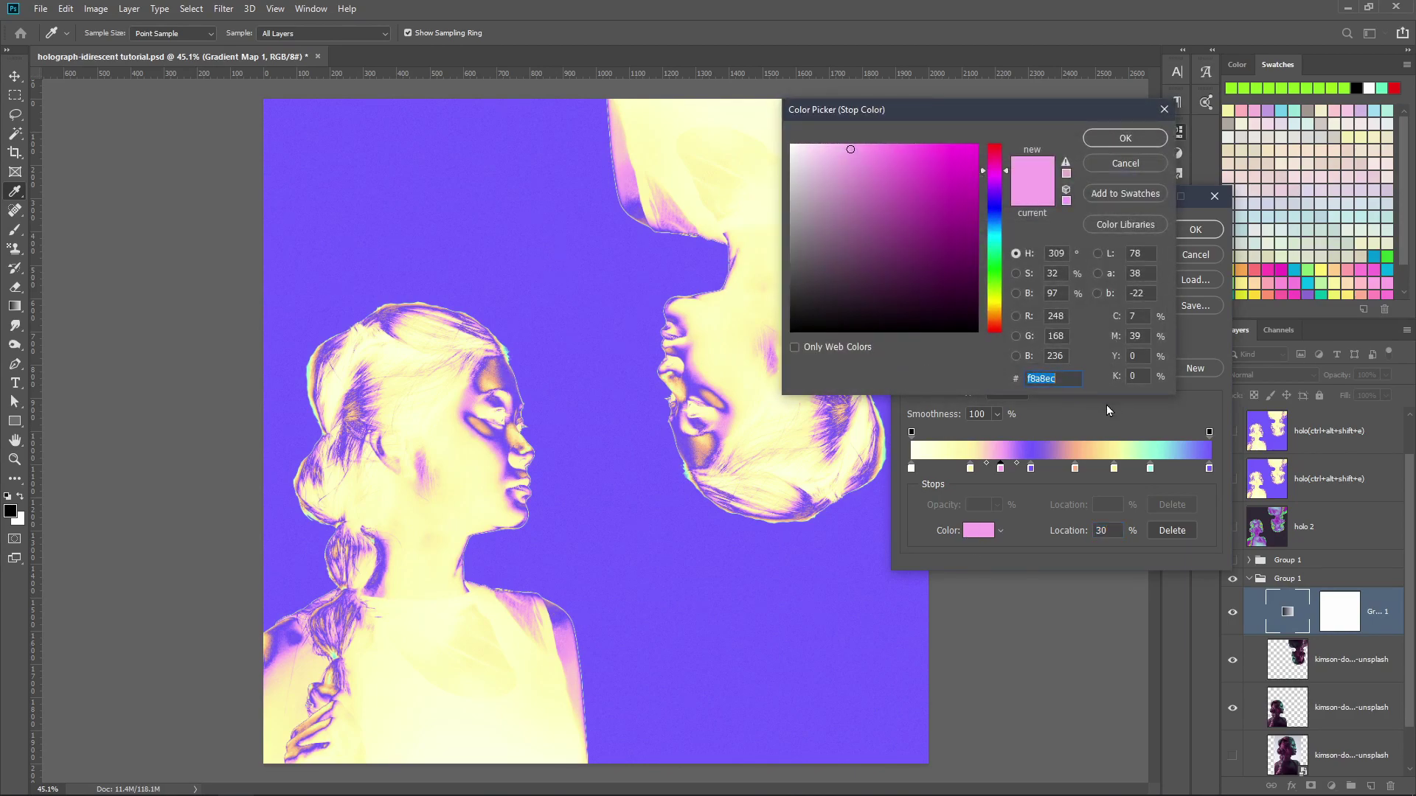
key(Return)
double_click(1030, 469)
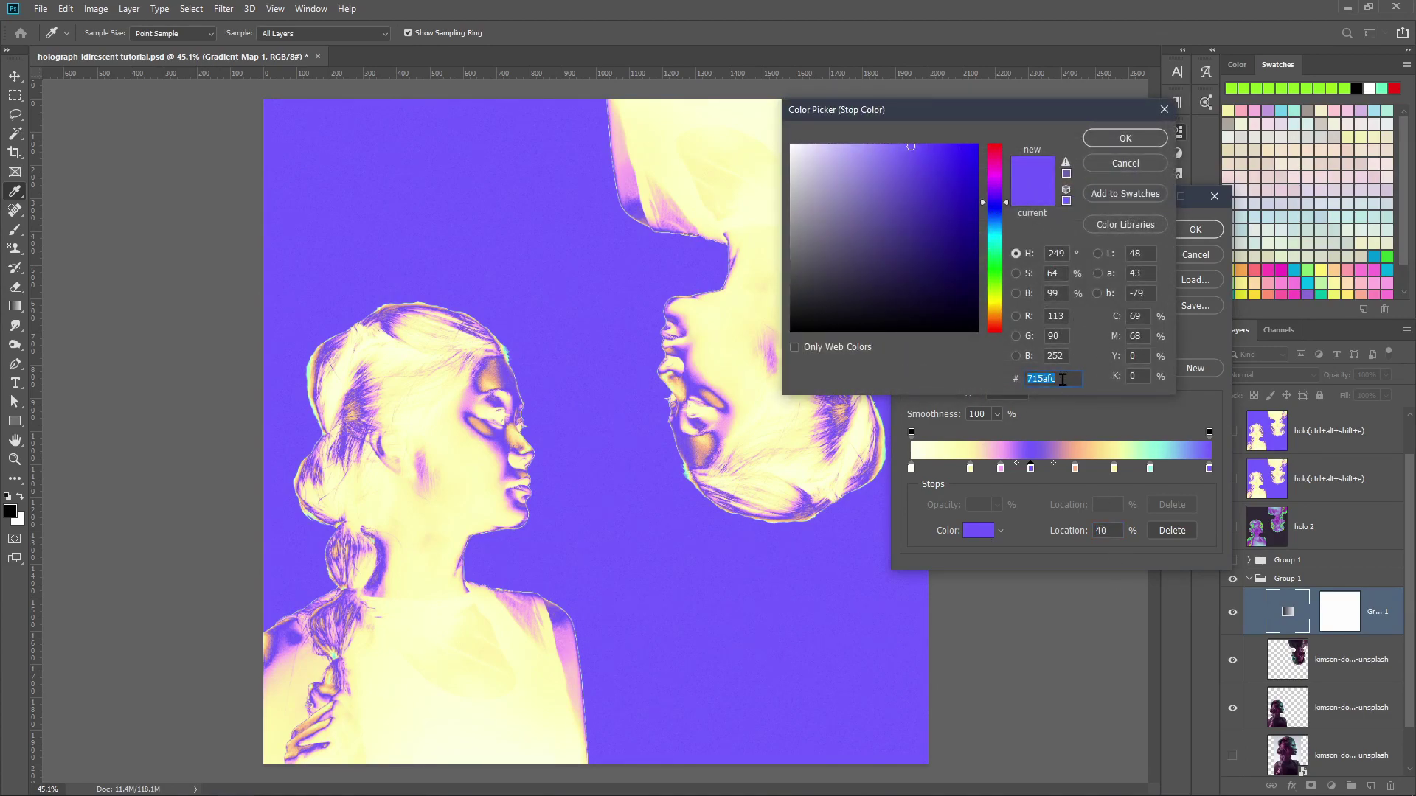
Confirm 715afc for the 40% stop, then set 55% to orange fdb488 and 68% to yellow fdf39d.
click(1125, 140)
click(1075, 468)
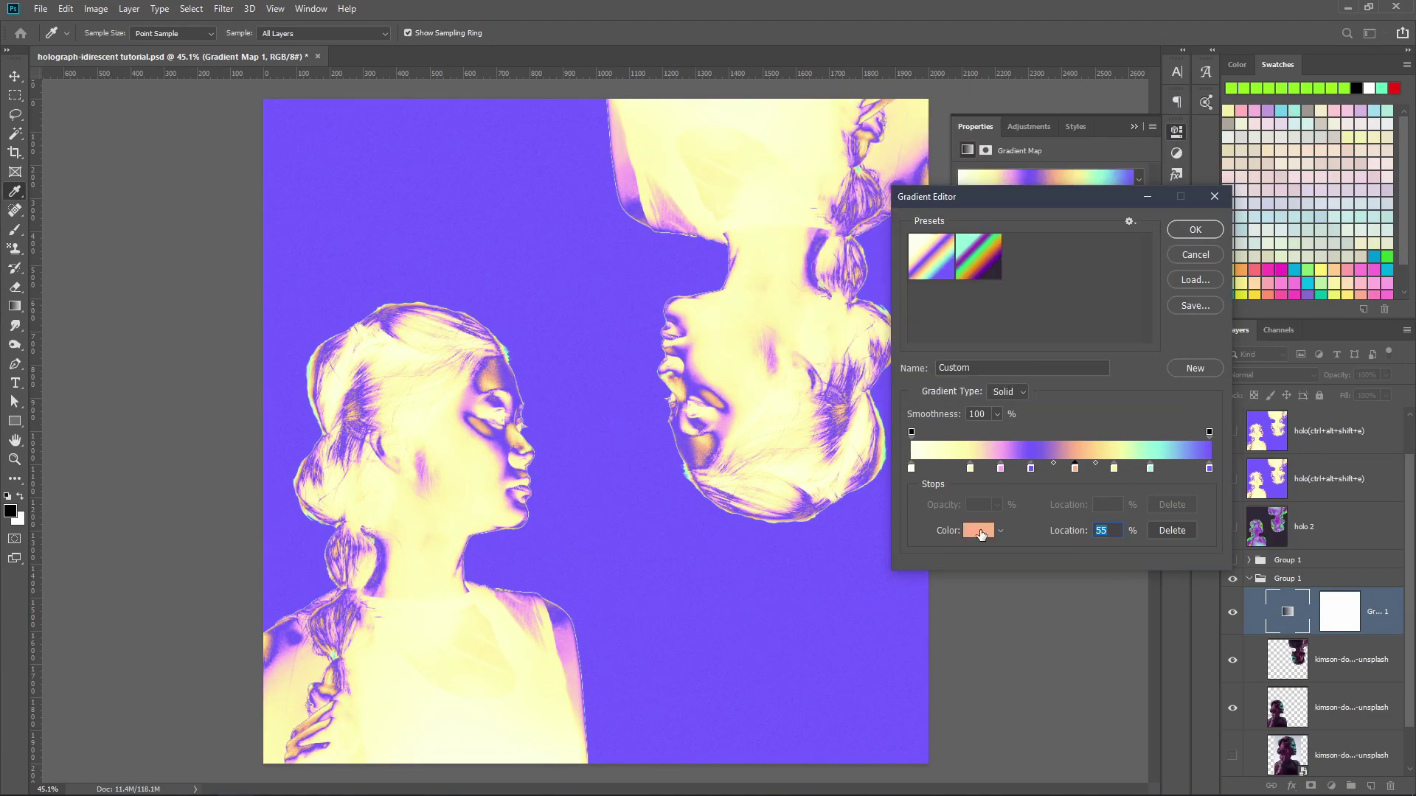
click(978, 531)
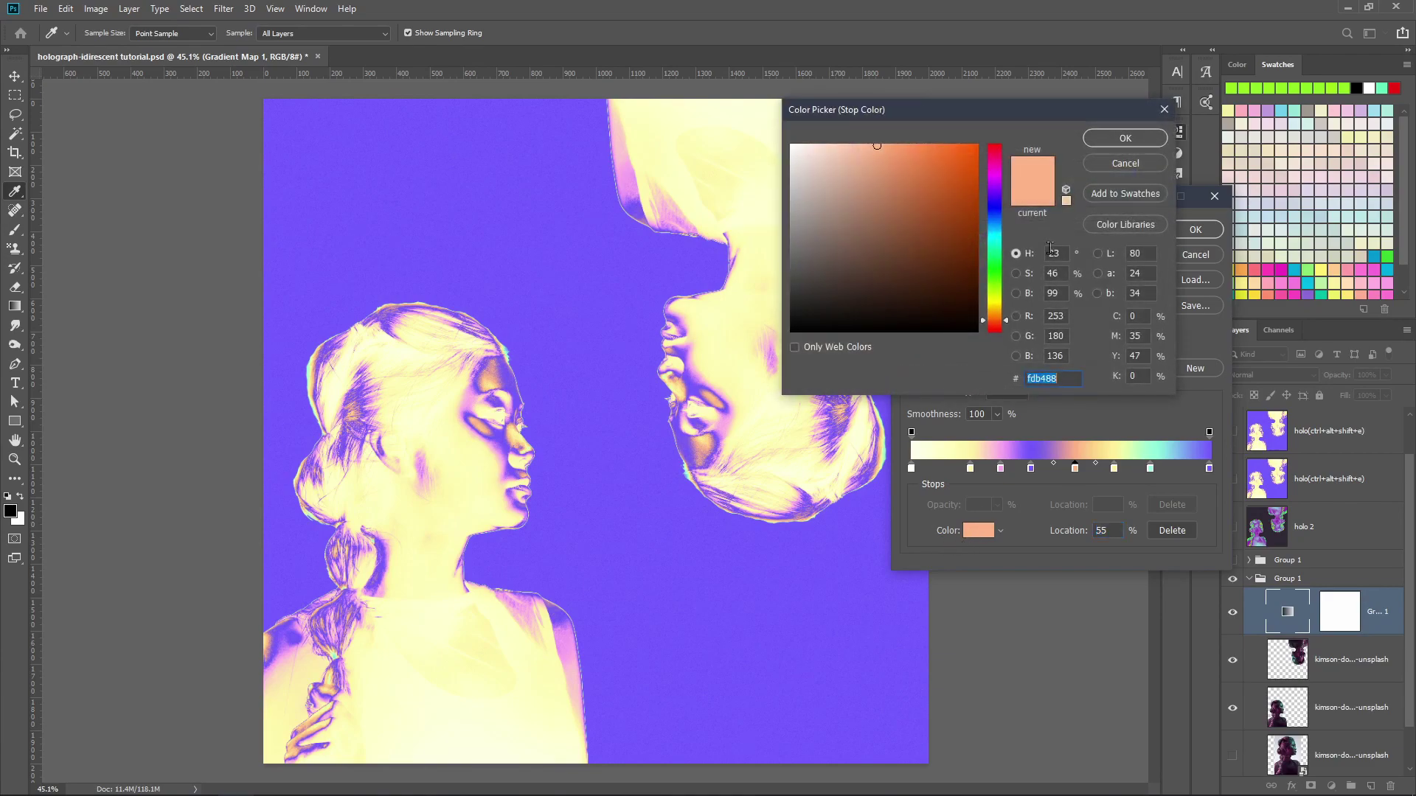
click(1122, 142)
click(1113, 469)
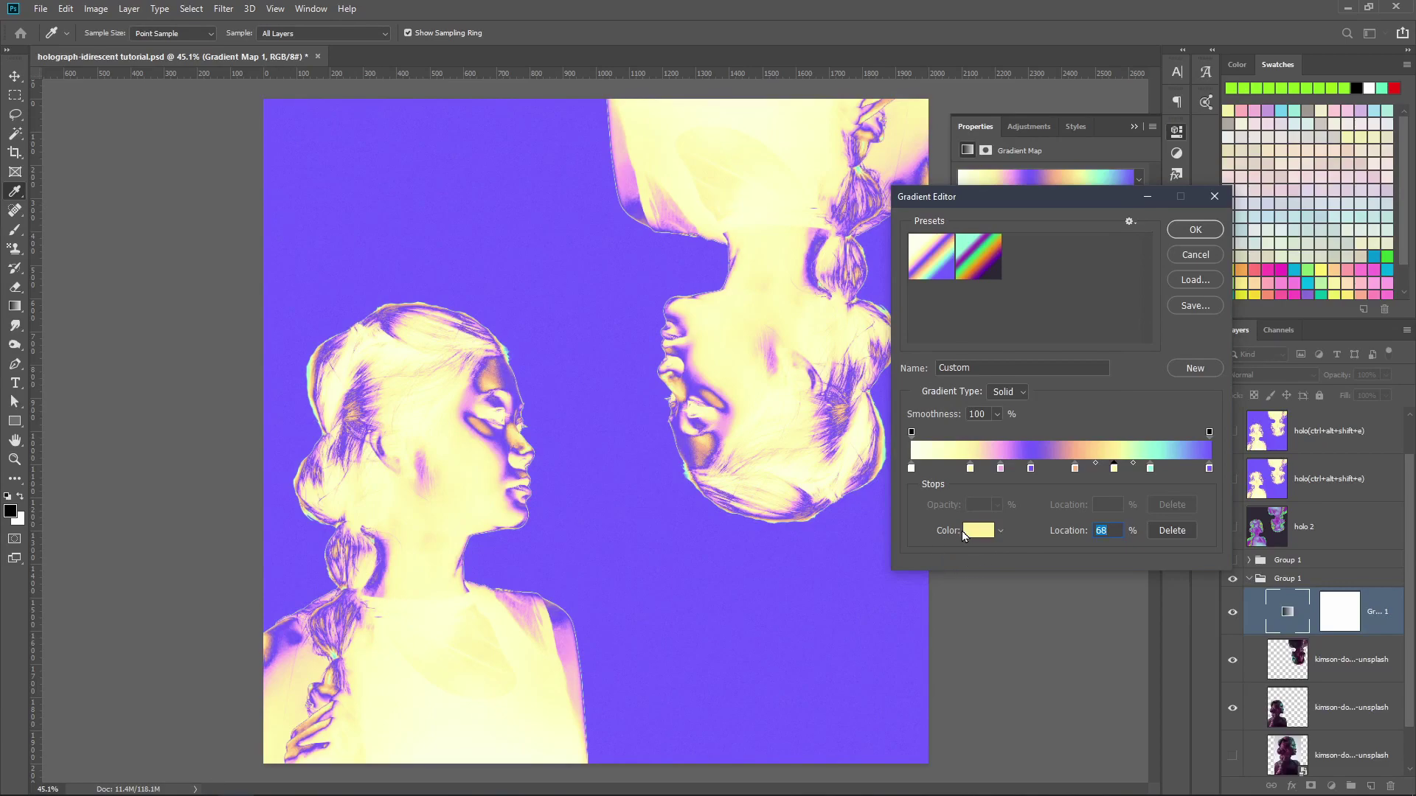
click(972, 531)
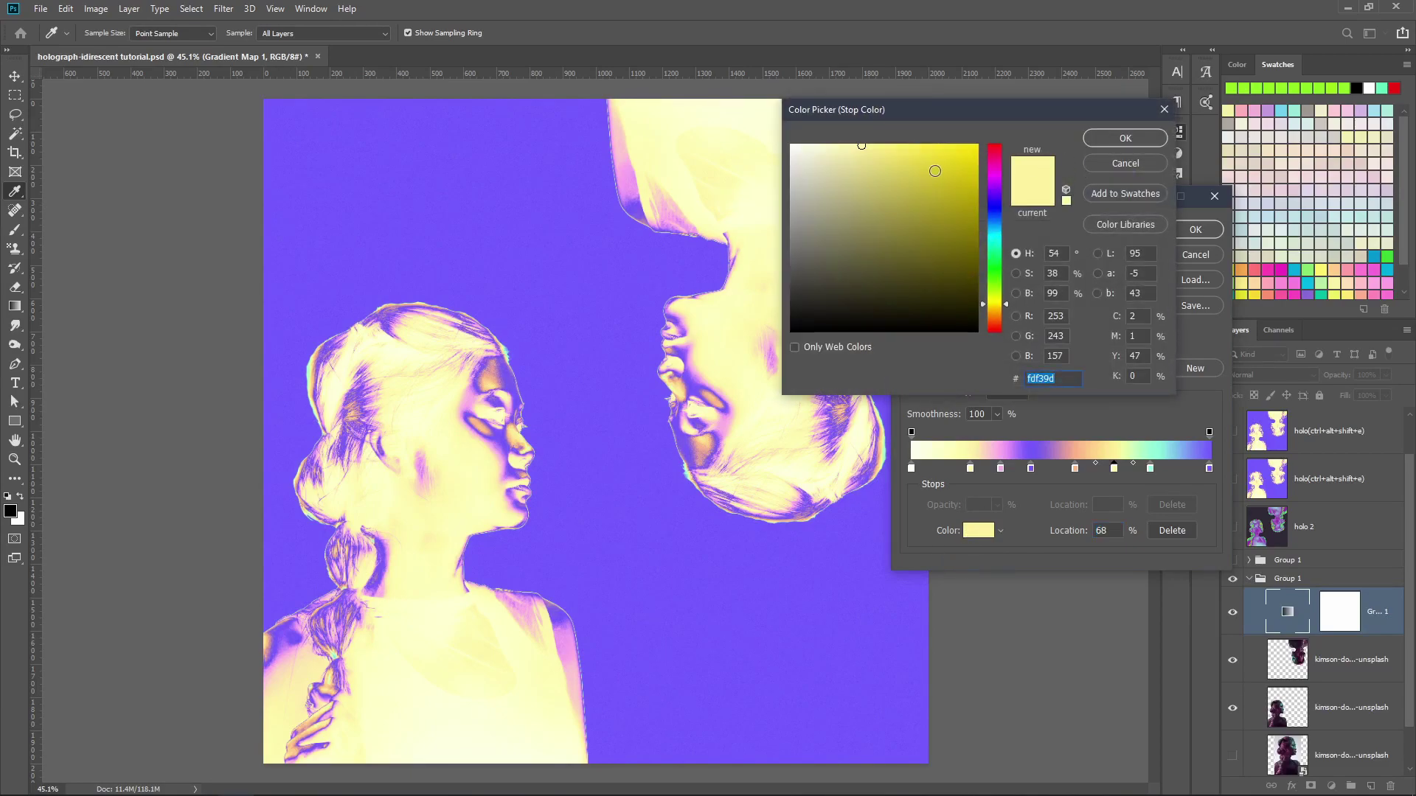
click(1121, 139)
Set the 80% stop to mint 92fed7 and the 100% end stop to purple 735cff.
click(1150, 468)
click(973, 530)
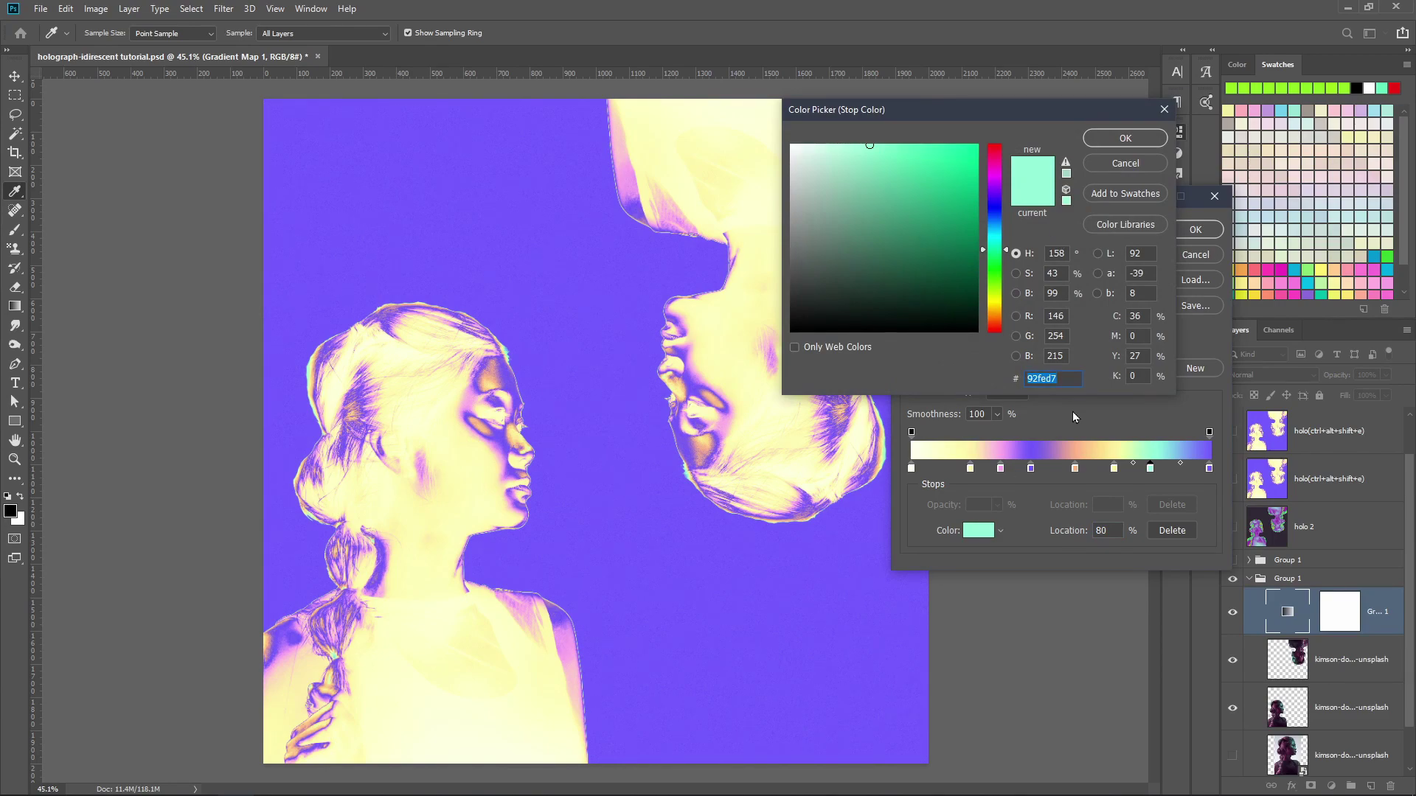
click(1123, 139)
click(1209, 468)
click(977, 533)
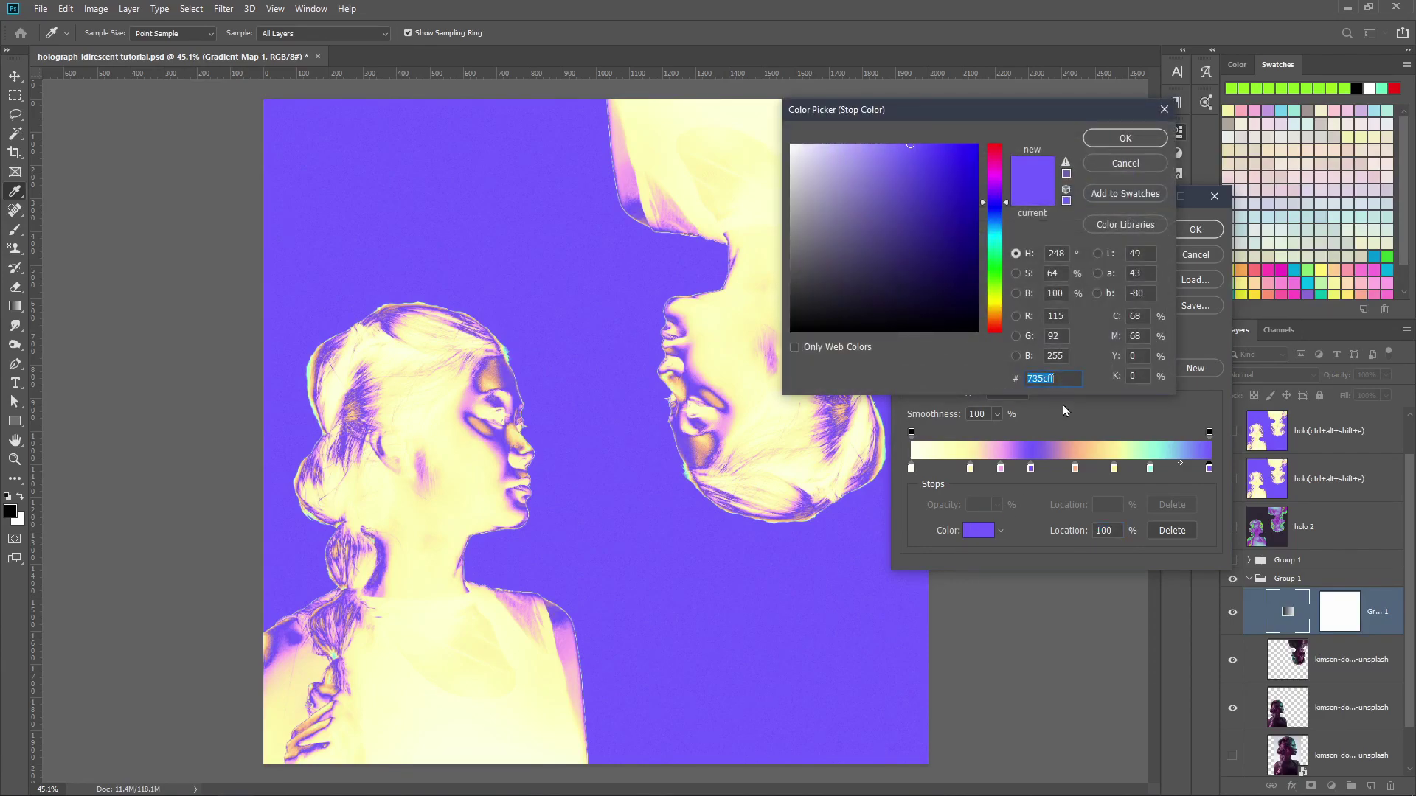
click(1125, 138)
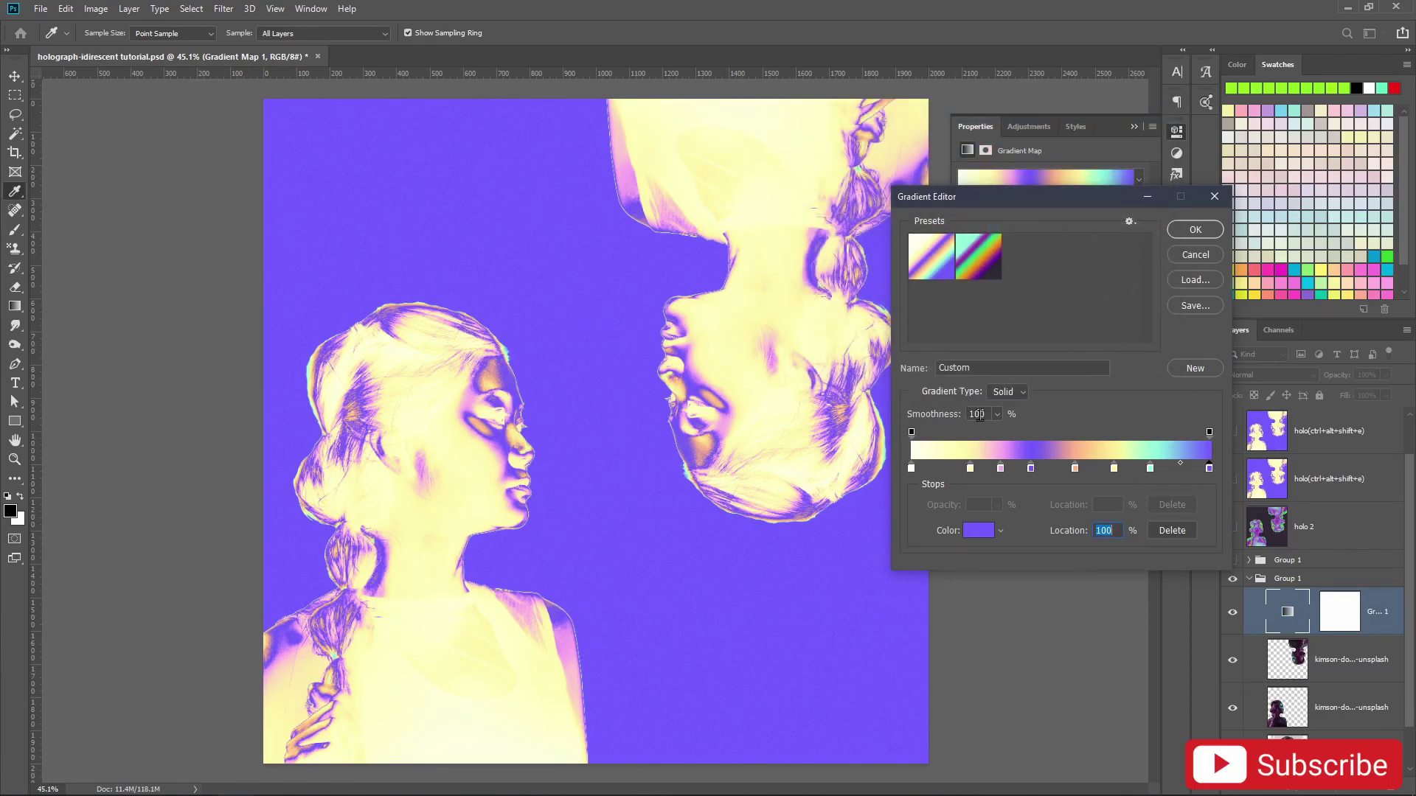
Nudge the pale yellow stop slightly left and accept the finished pastel gradient with OK.
click(1035, 371)
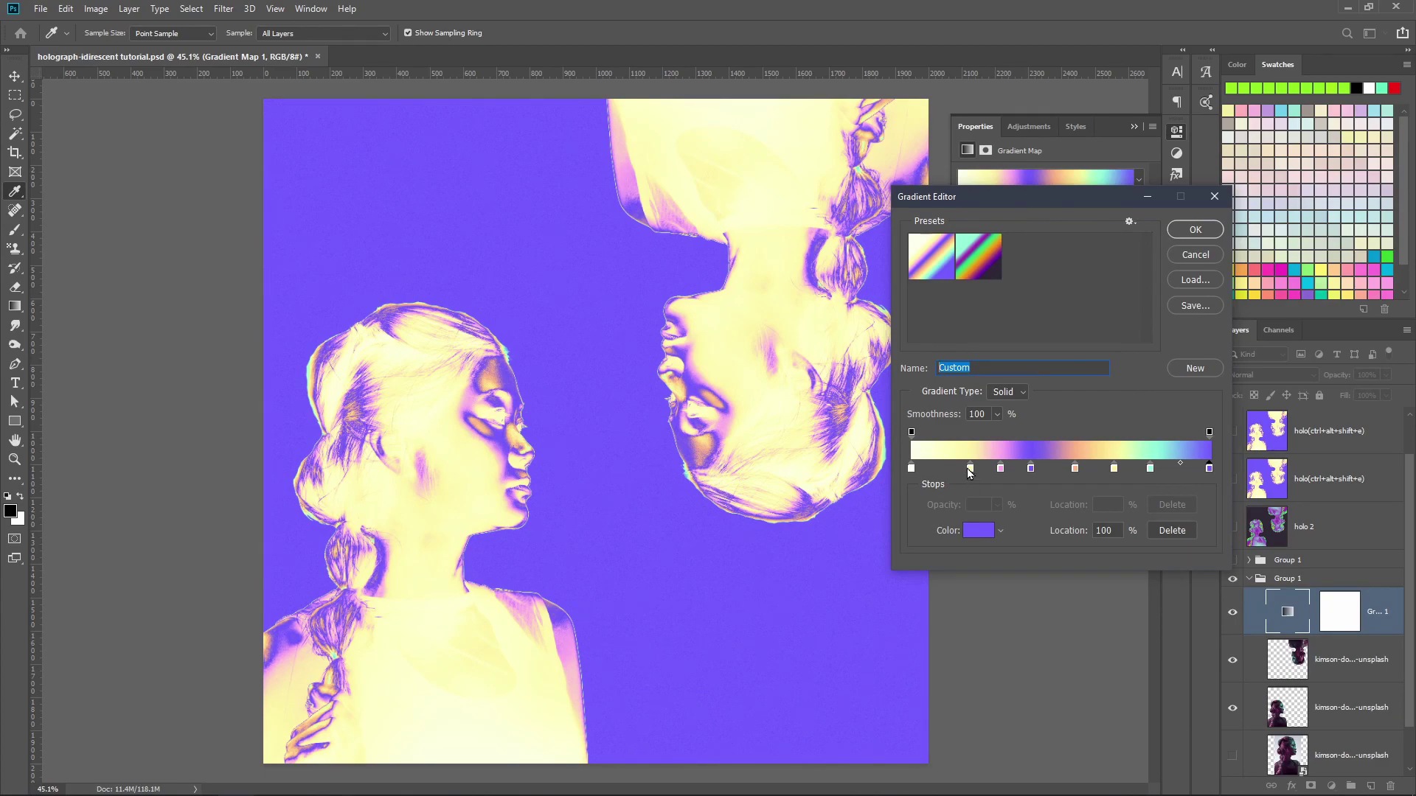
drag(971, 473, 952, 468)
click(1030, 469)
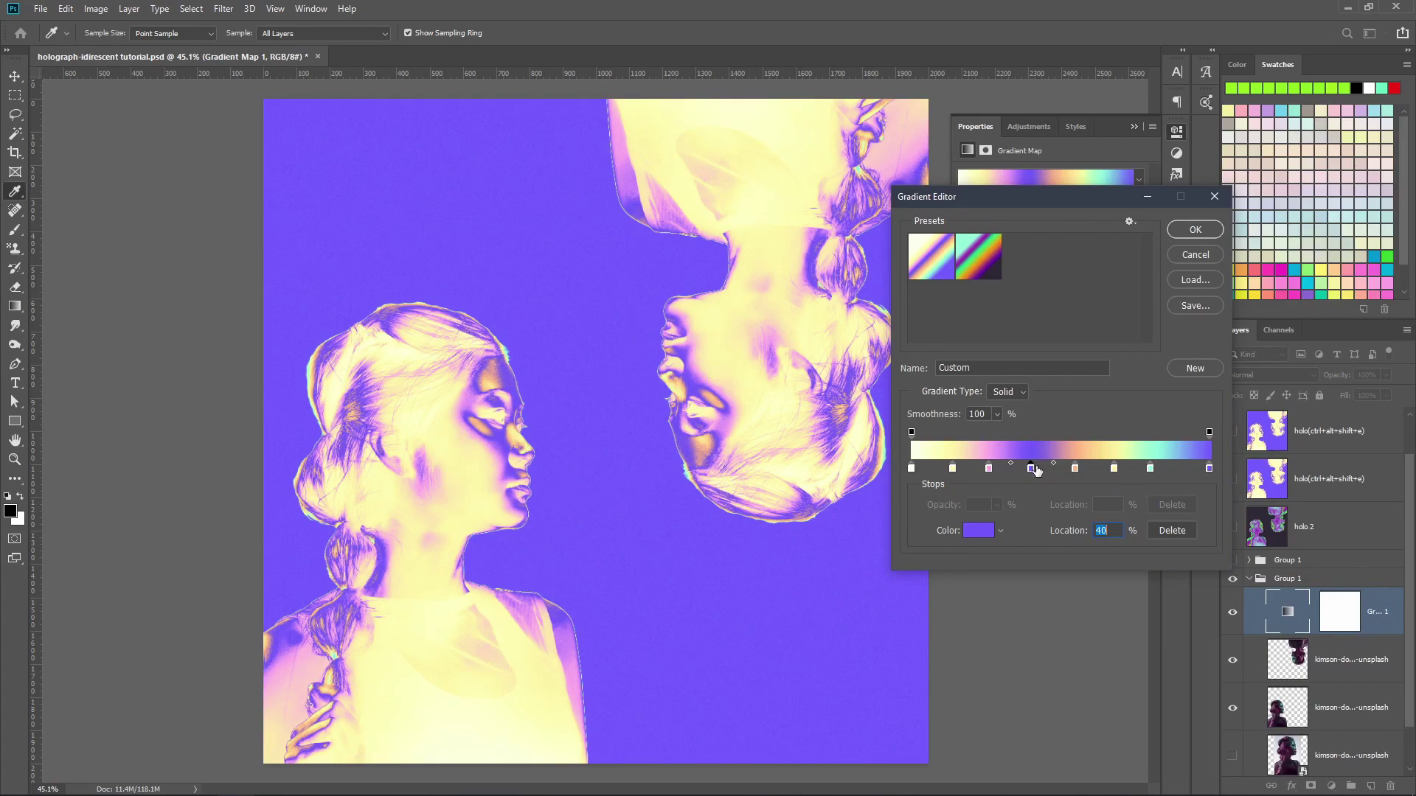
click(1196, 230)
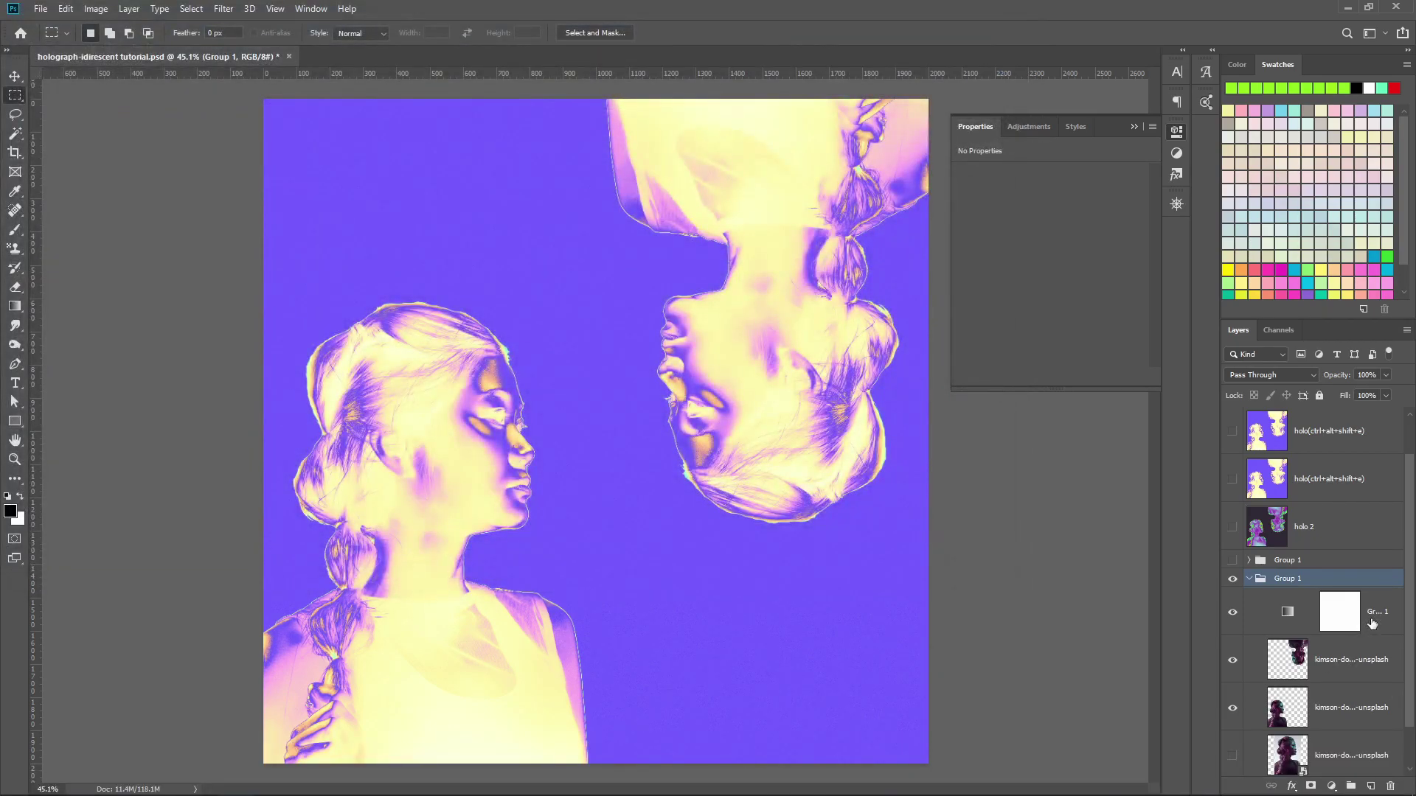
Stamp all visible layers into a new Layer 1 with Ctrl+Alt+Shift+E.
key(ctrl+alt+shift+e)
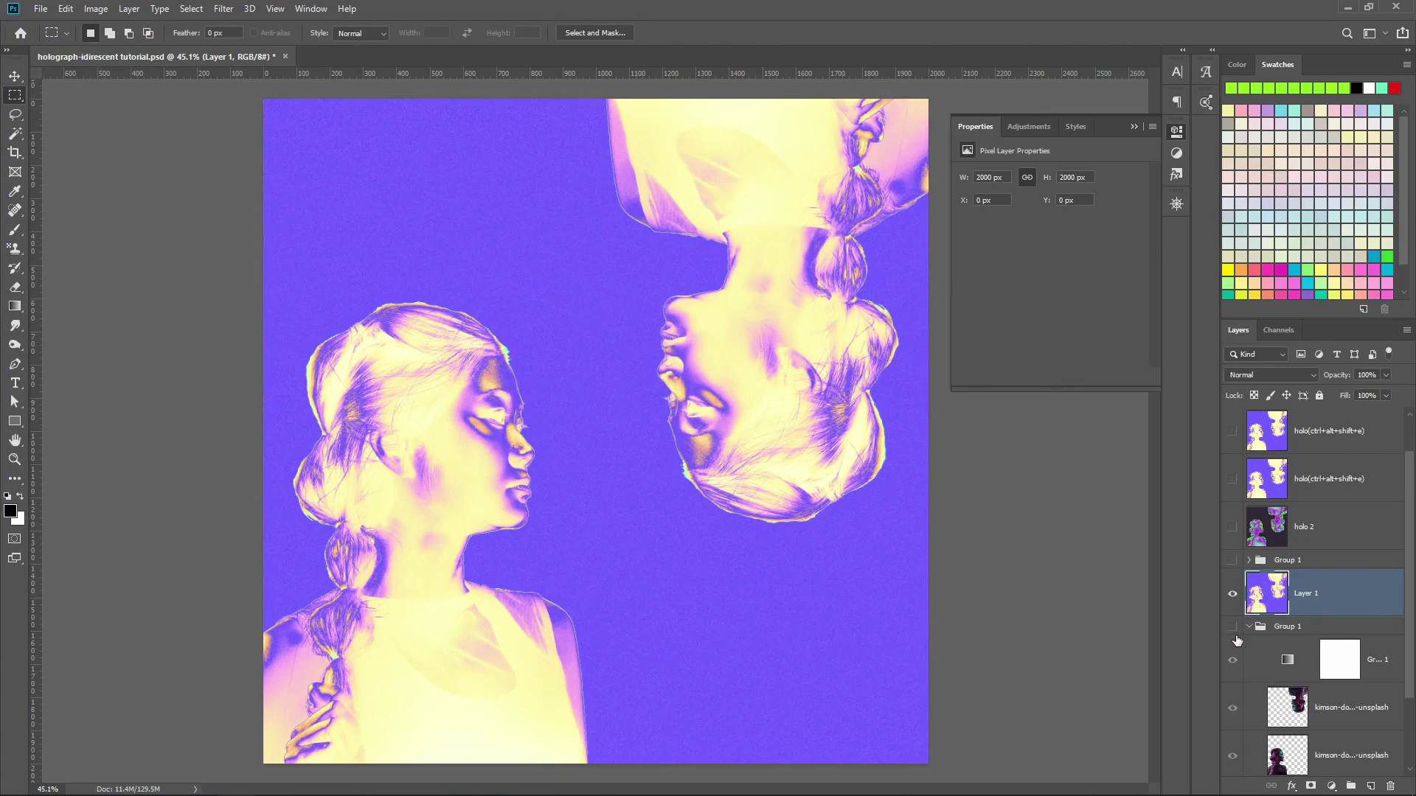
scroll(1239, 444, up, 1)
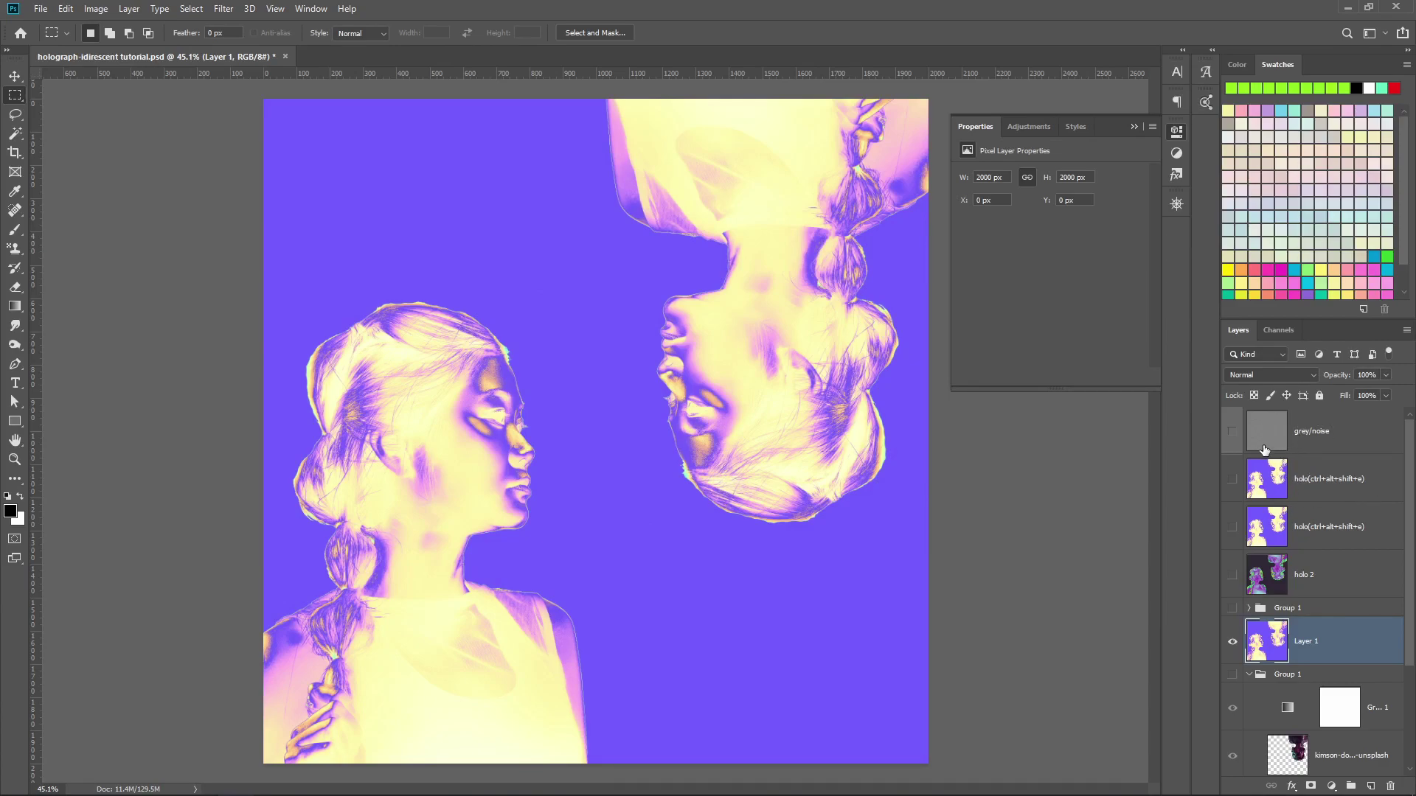
Delete the grey noise layer and Layer 1, then show and expand the upper Group 1.
click(1309, 441)
key(Delete)
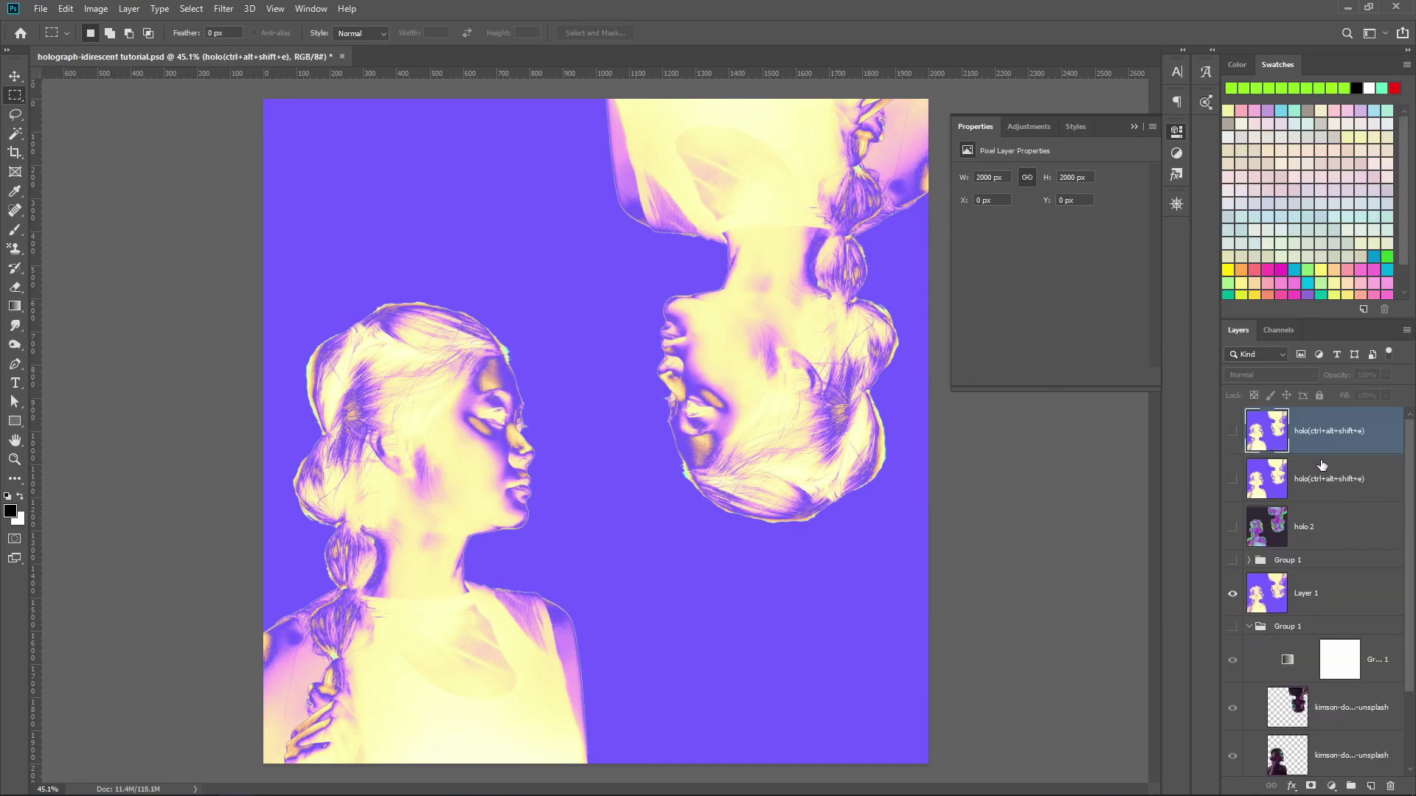
click(1249, 626)
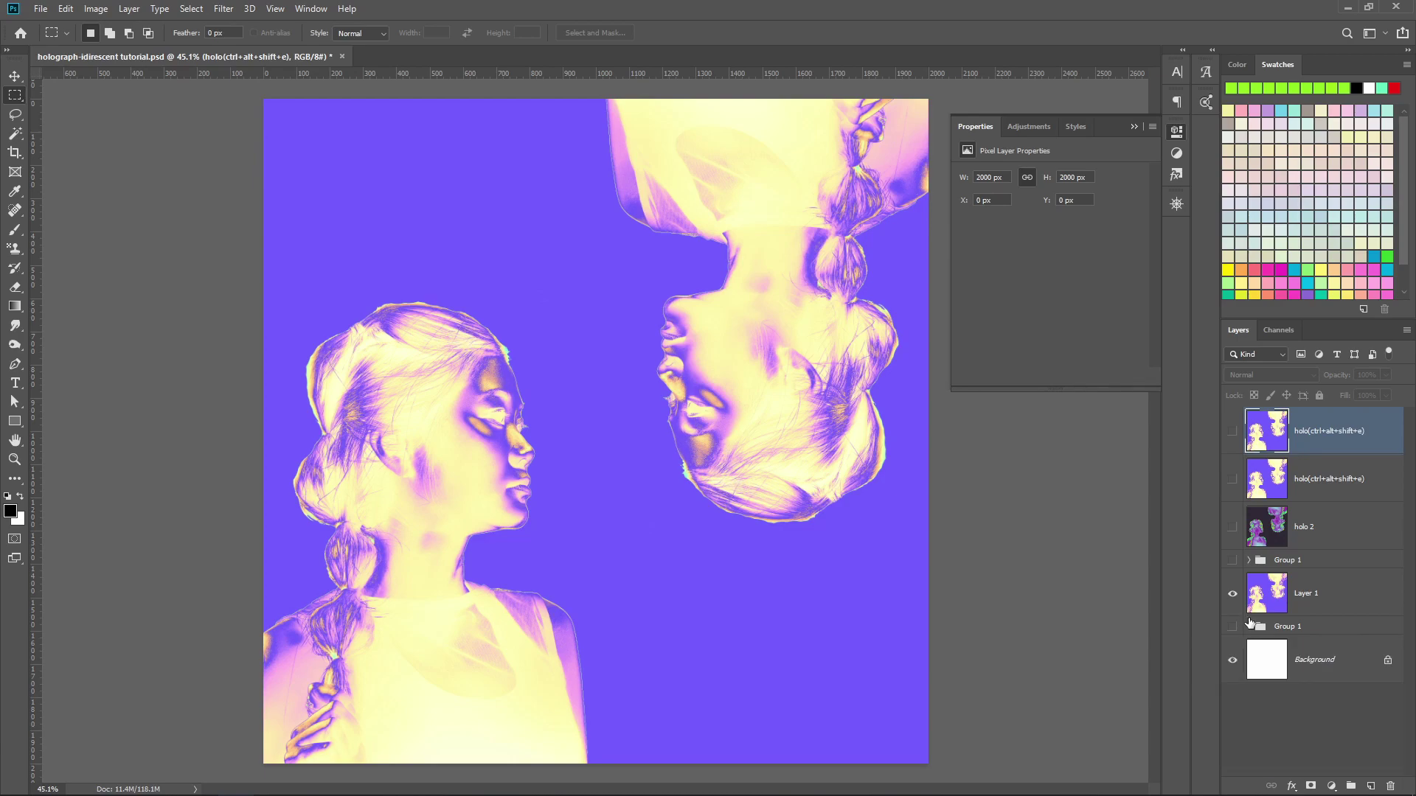
click(1266, 595)
key(Delete)
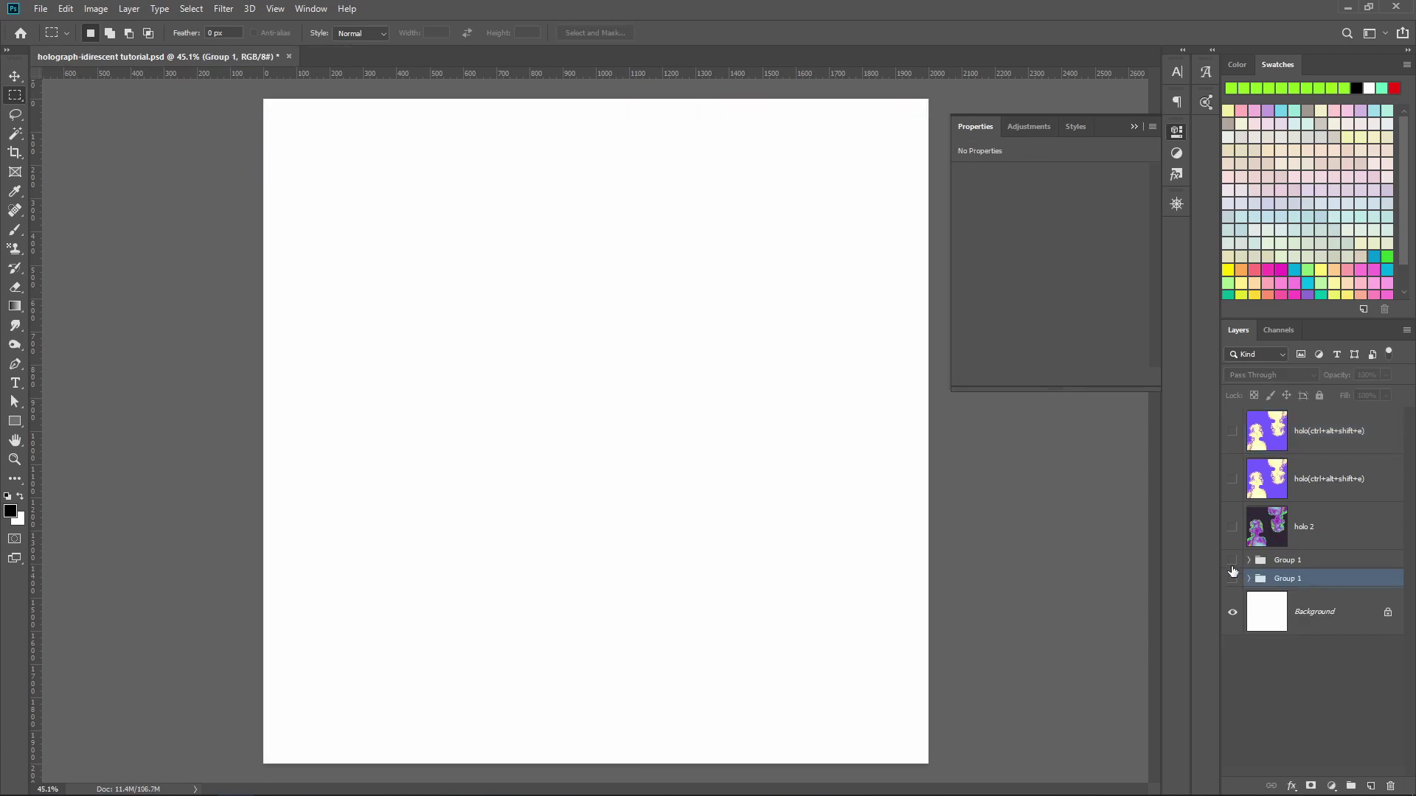
click(1232, 560)
click(1249, 560)
In the Gradient Map's editor, recolour the left stop, the 20% purple stop and 35% green stop.
click(1286, 595)
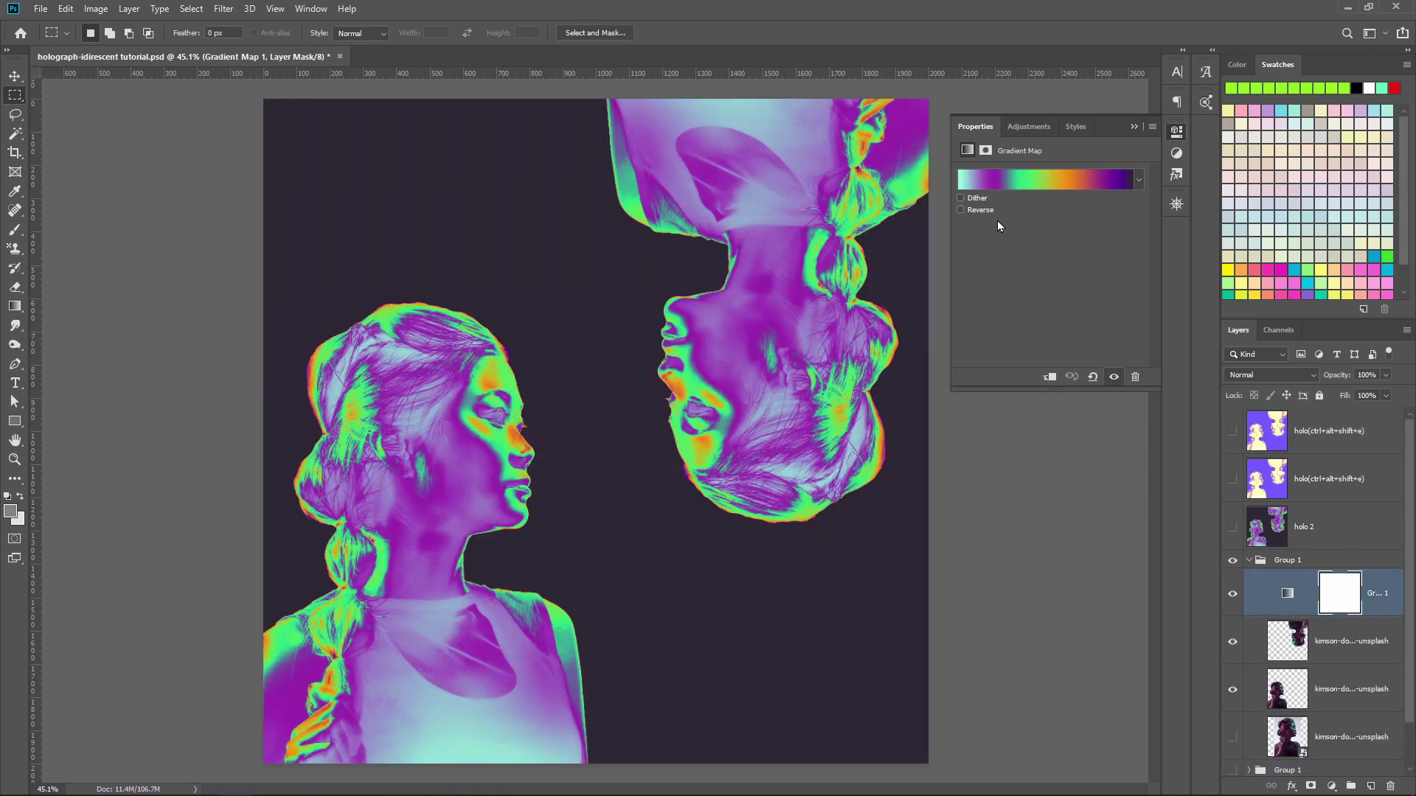
click(998, 181)
click(911, 468)
click(975, 531)
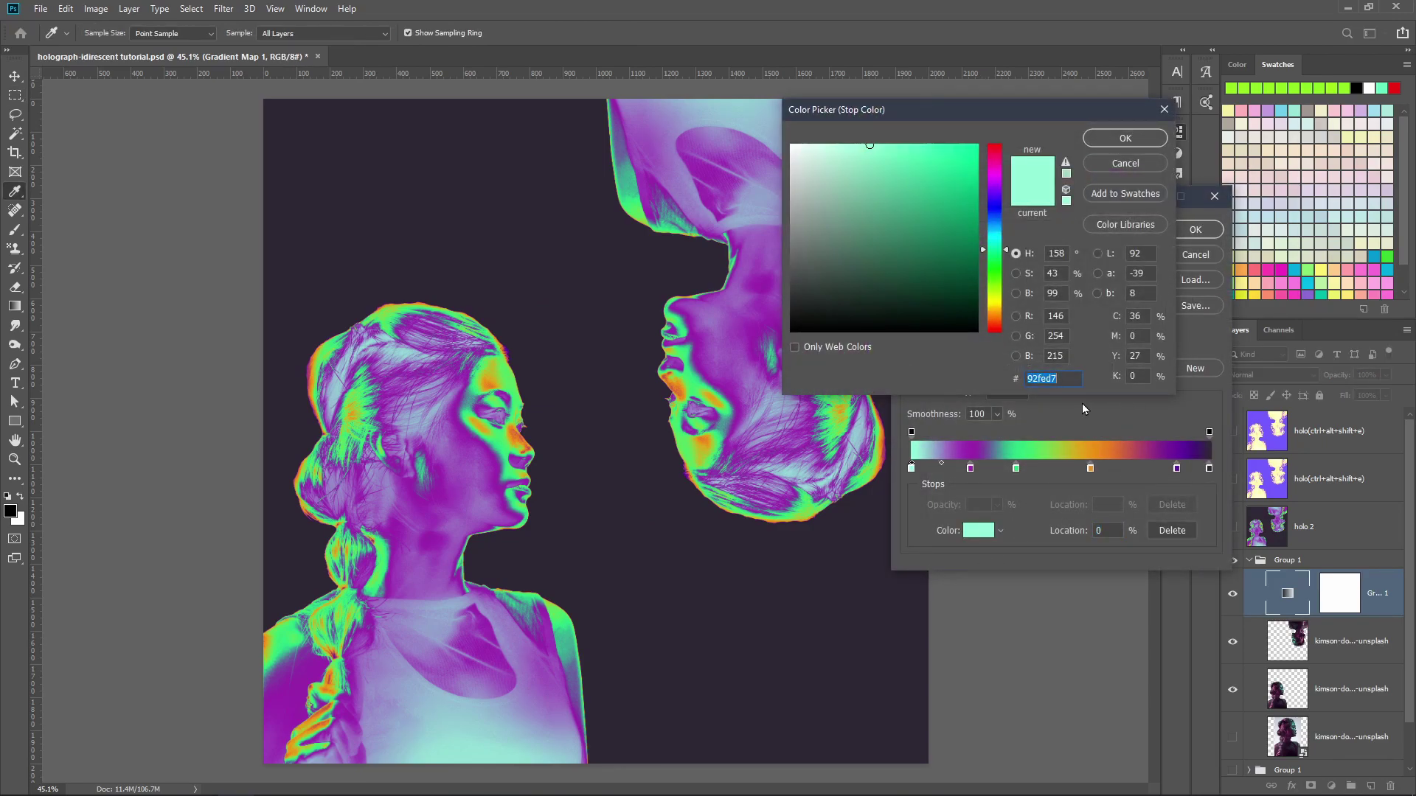
click(1090, 163)
click(971, 469)
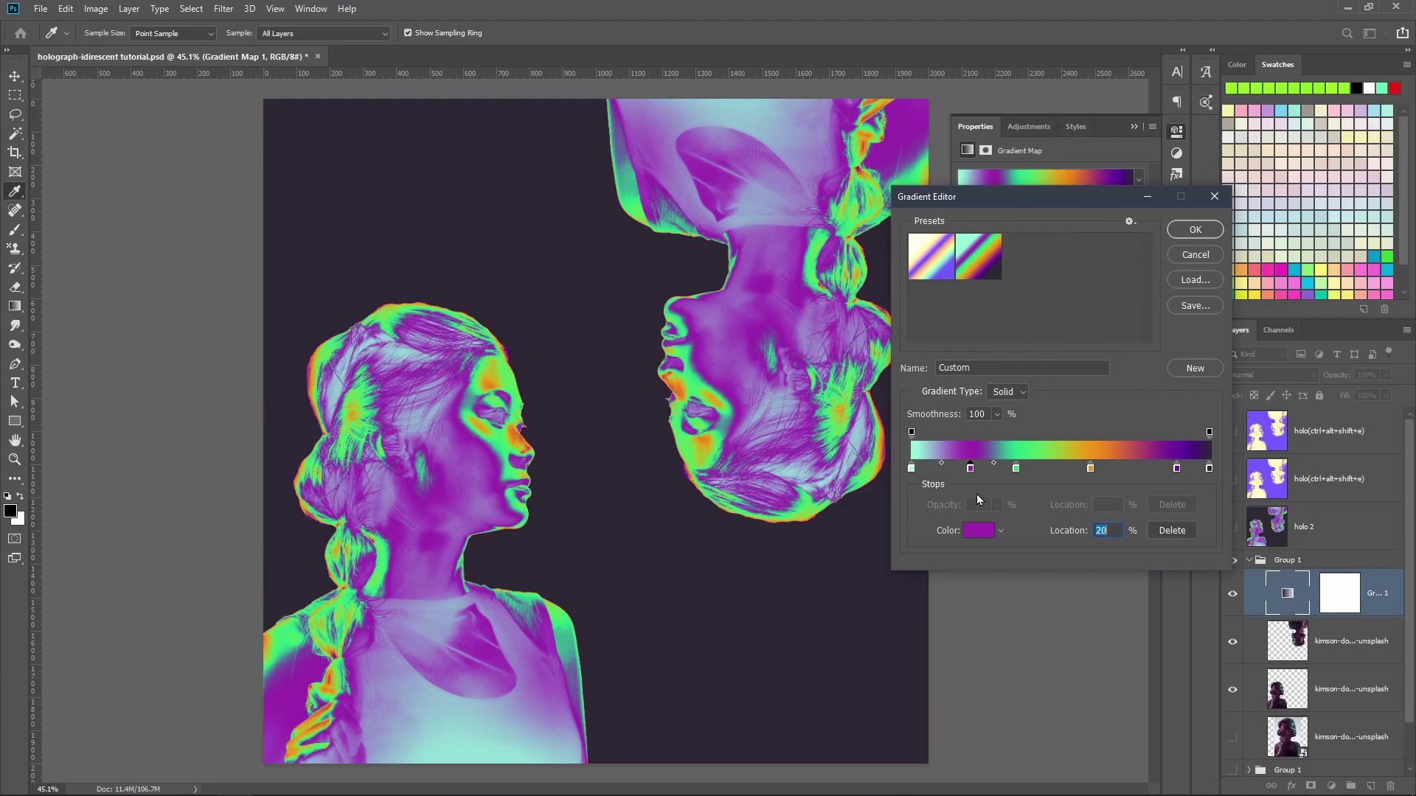
click(980, 531)
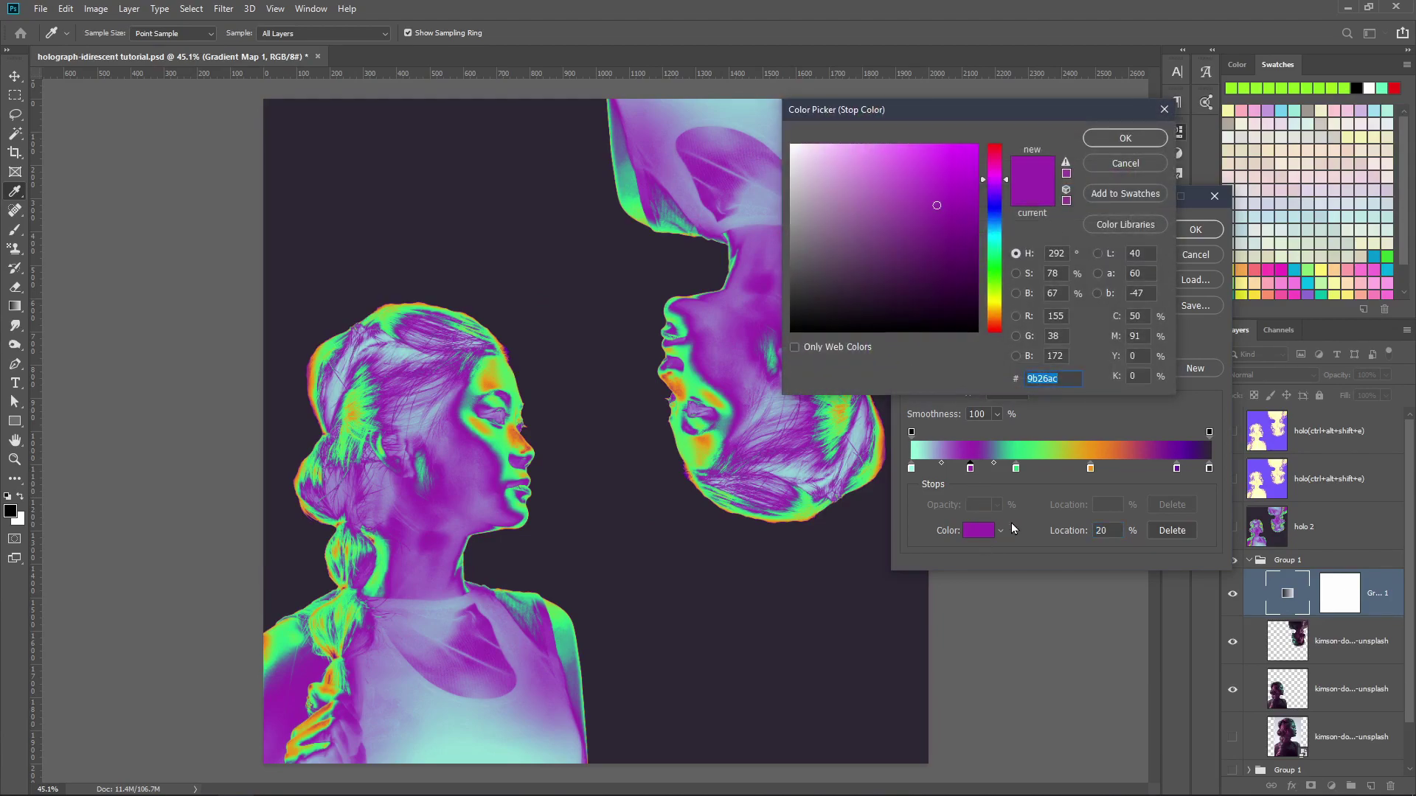
click(1114, 166)
click(1016, 468)
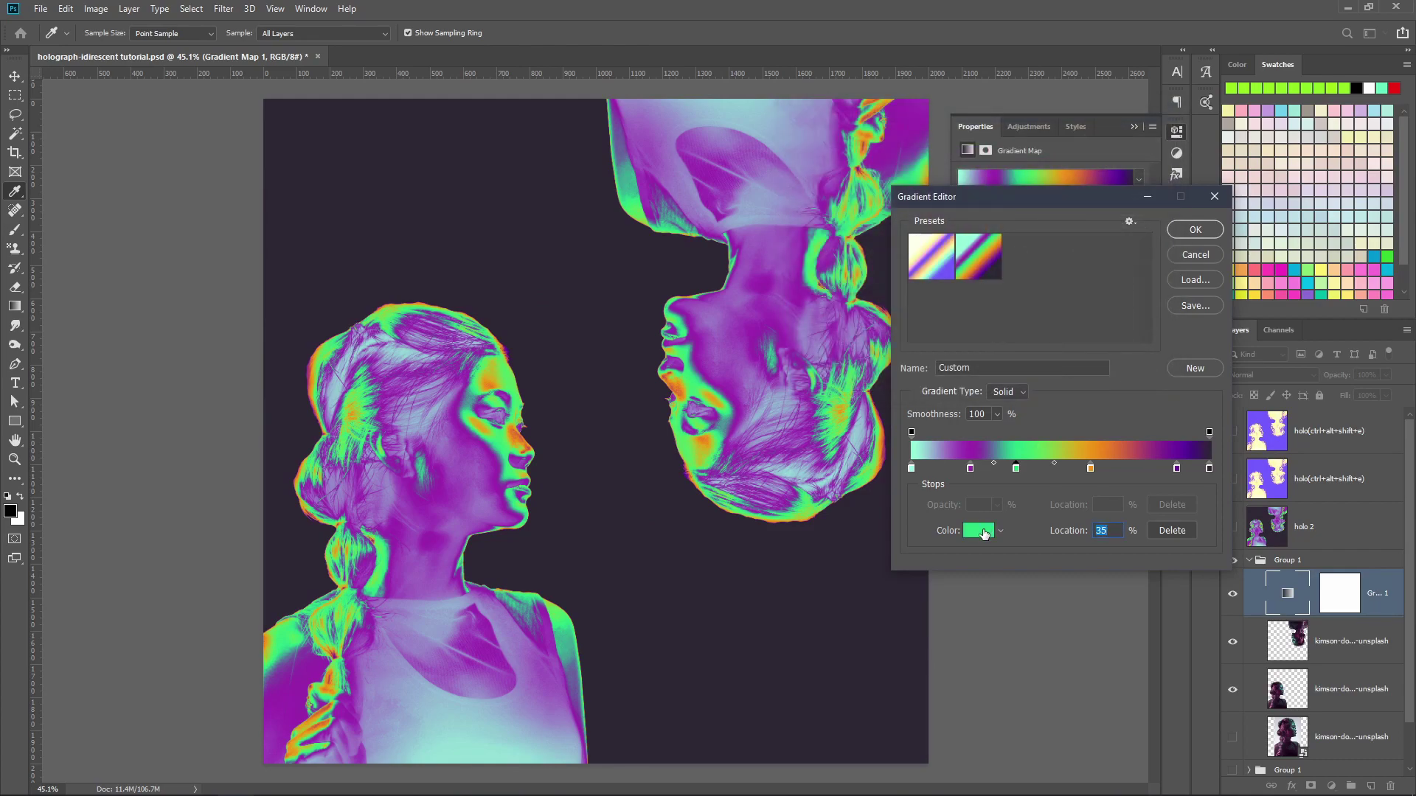
click(978, 531)
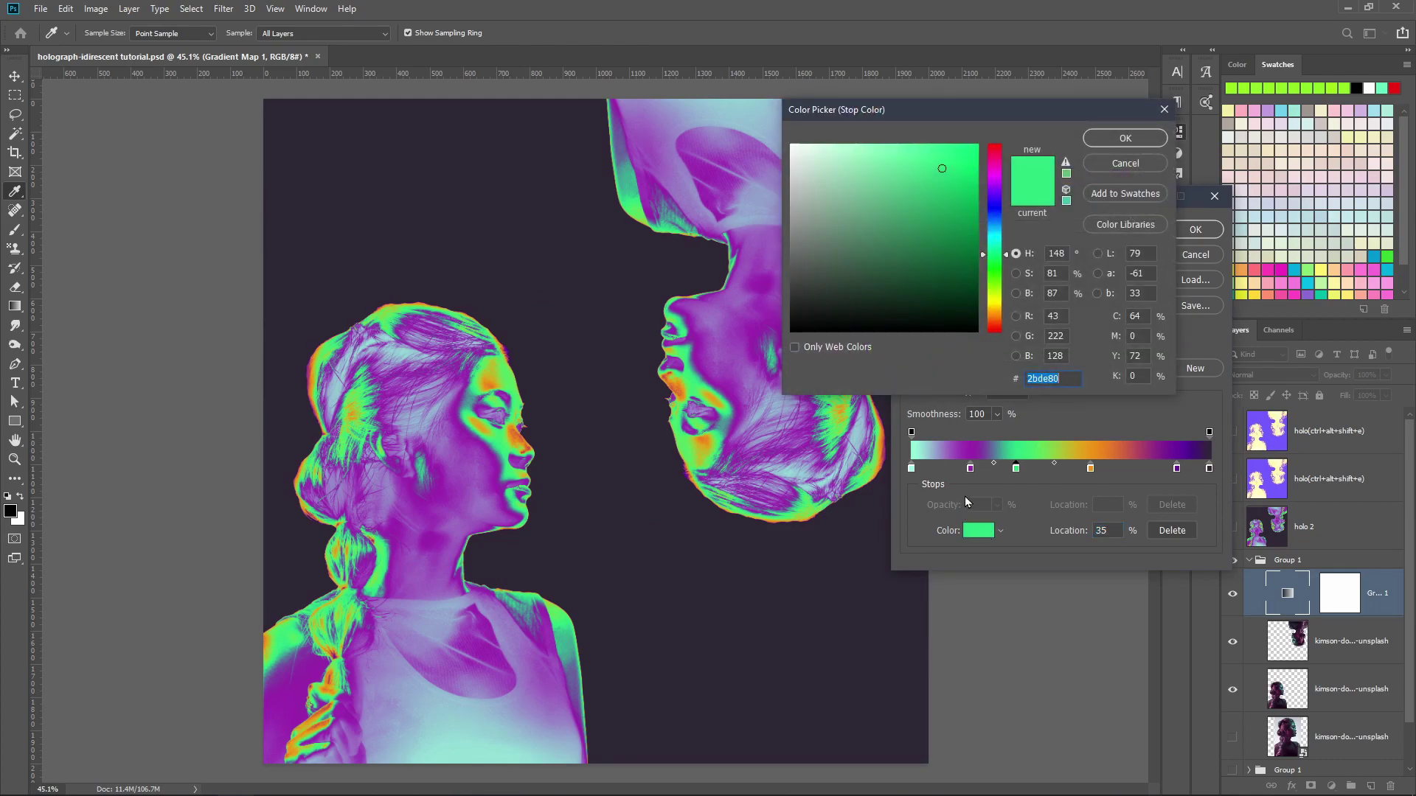
click(1126, 161)
Set orange ef9316 at 60%, purple at 90%, dark 2f2735 at 100%, shift purple to 22%, and OK.
click(1090, 468)
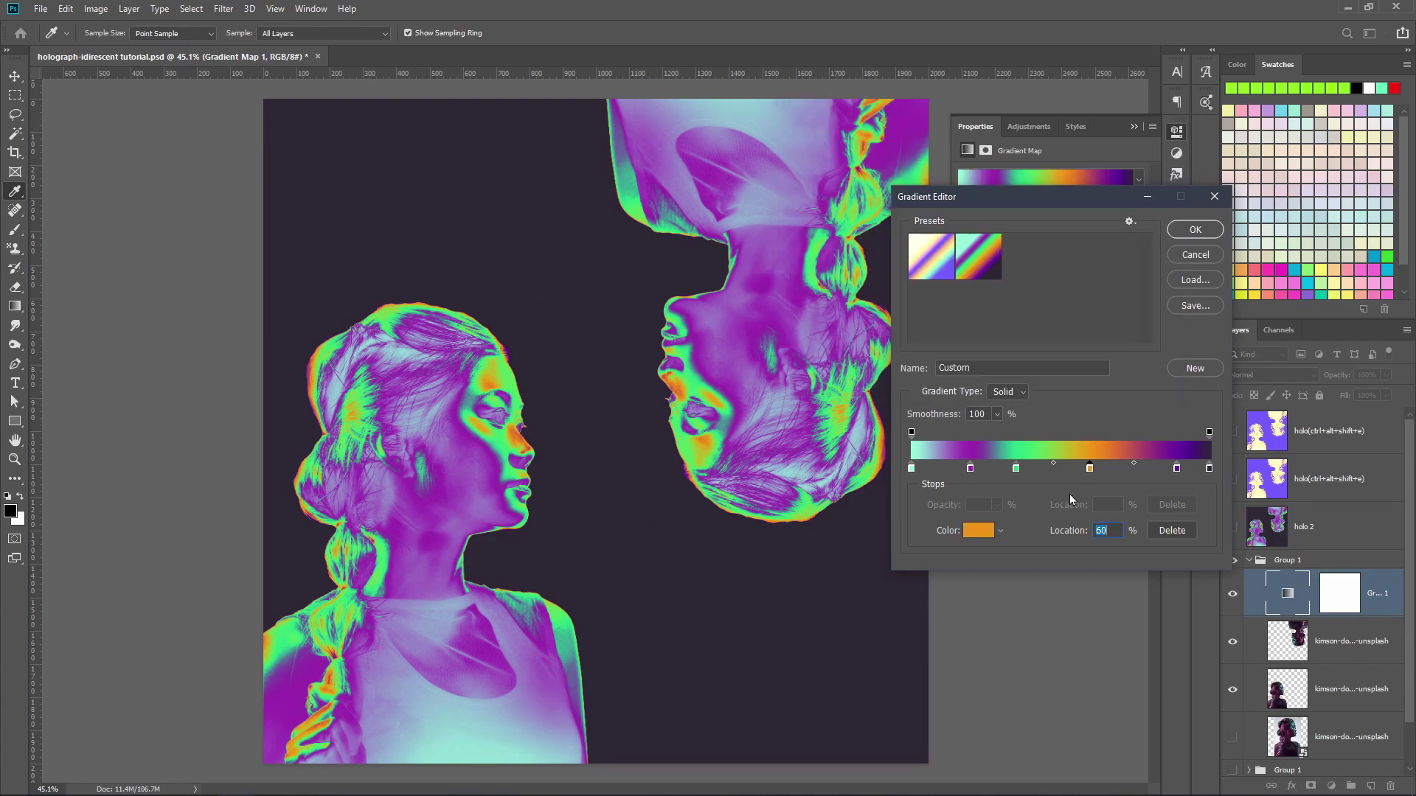
click(974, 530)
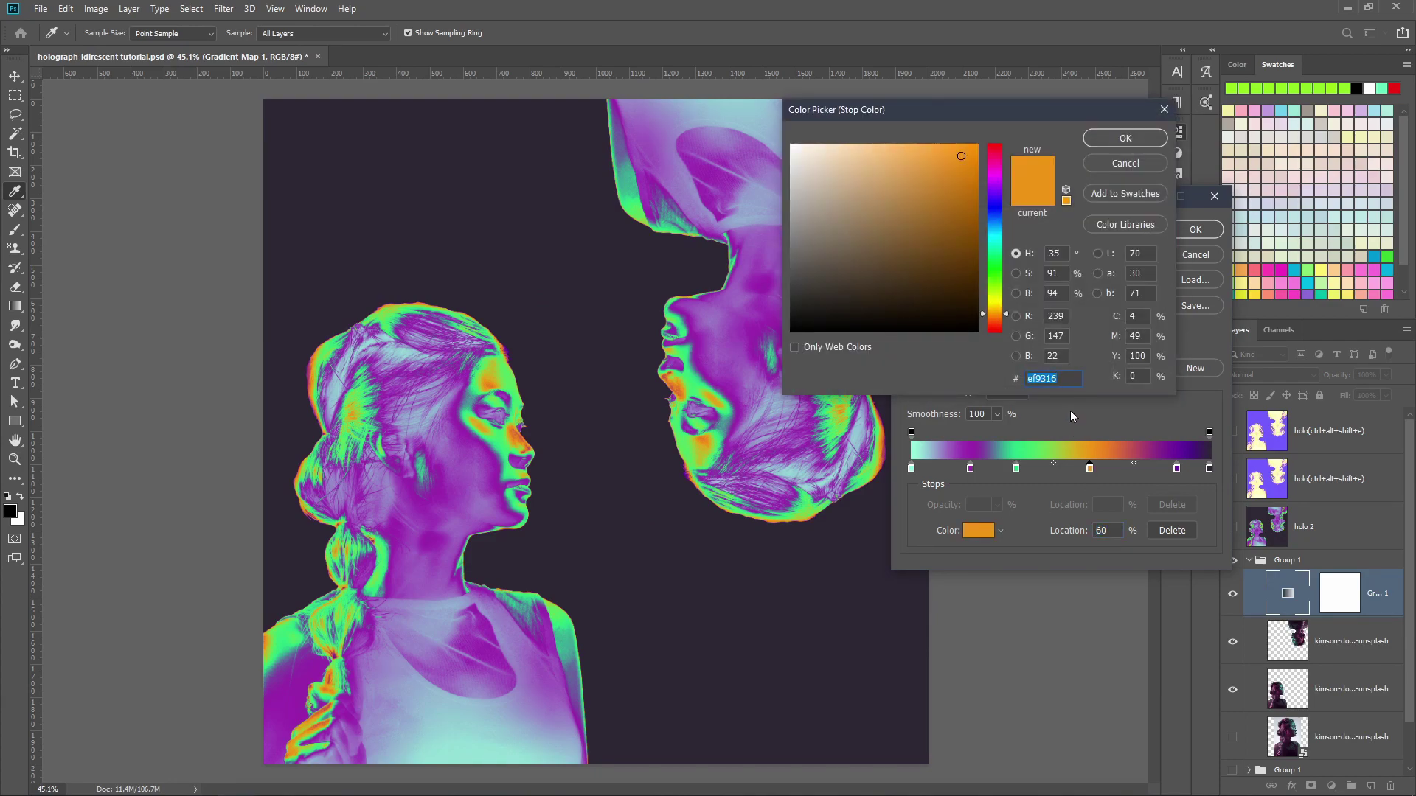
click(1135, 141)
click(1176, 469)
click(968, 531)
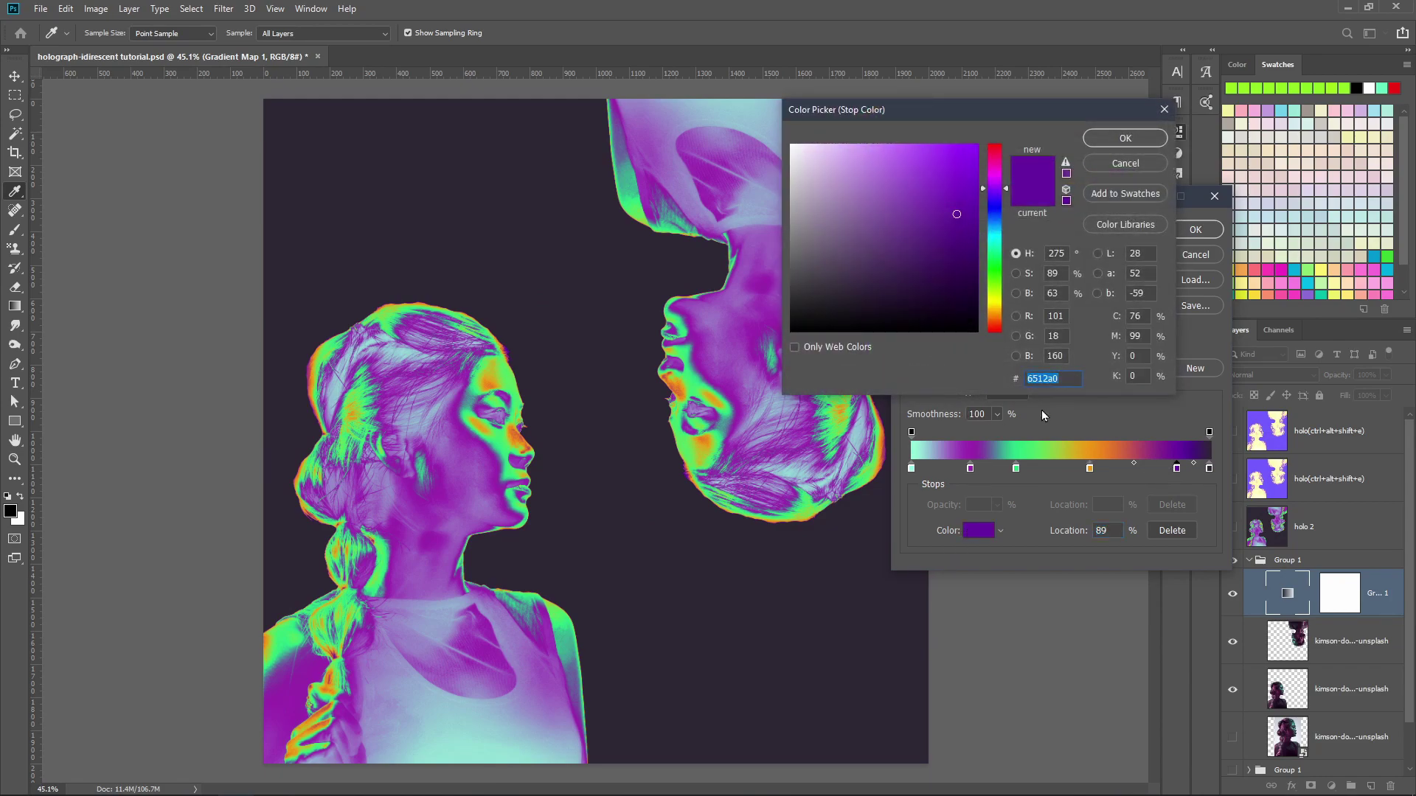
click(1119, 162)
text(90)
click(1210, 469)
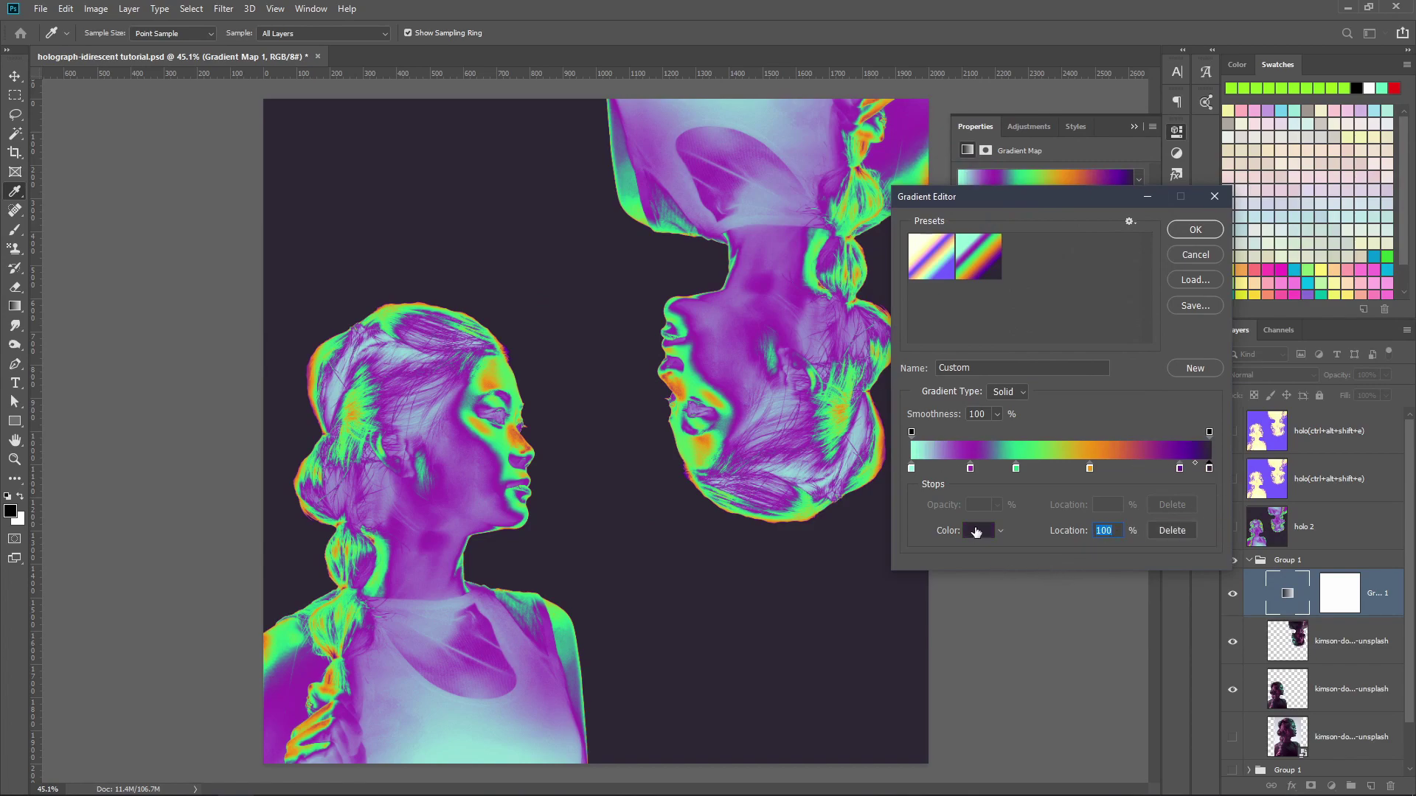
click(975, 530)
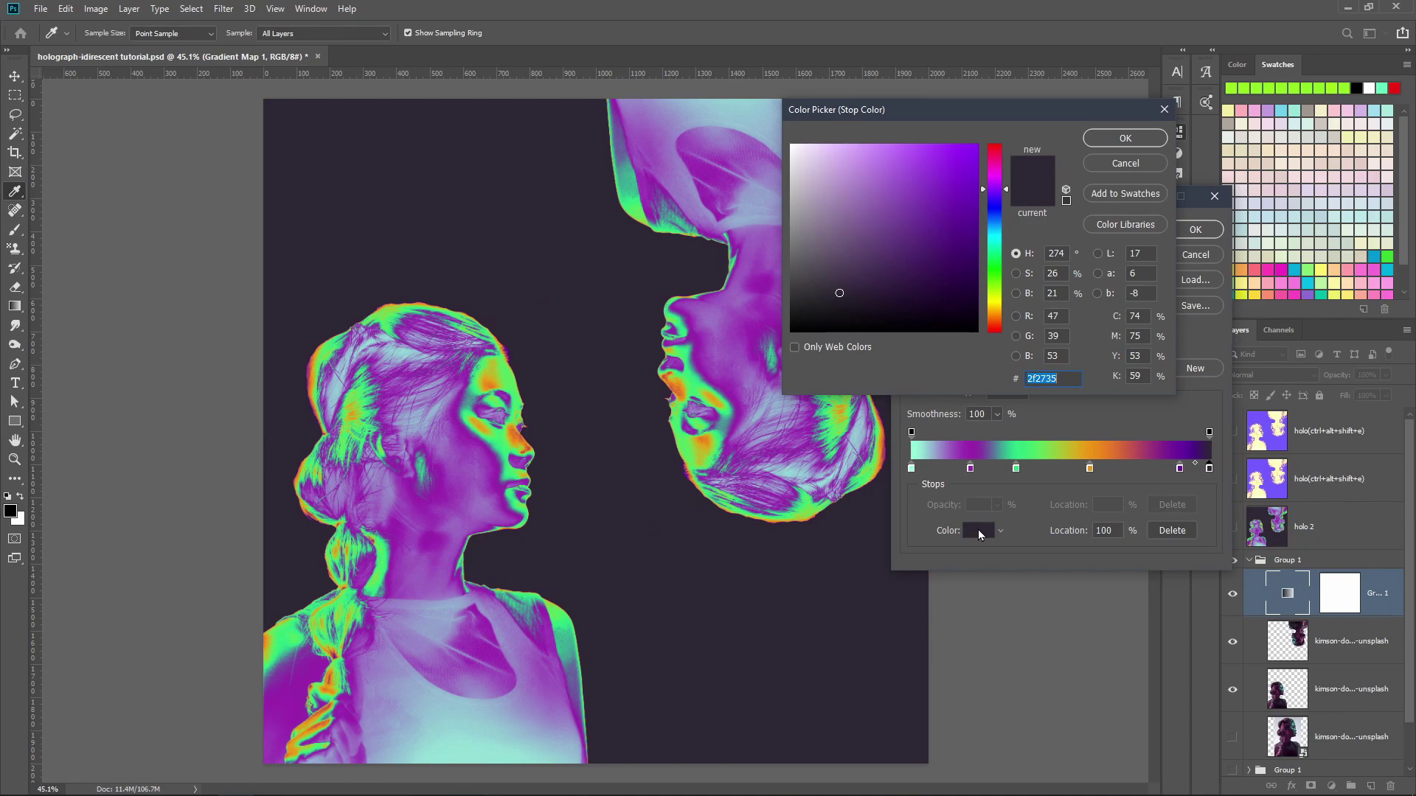
click(1125, 139)
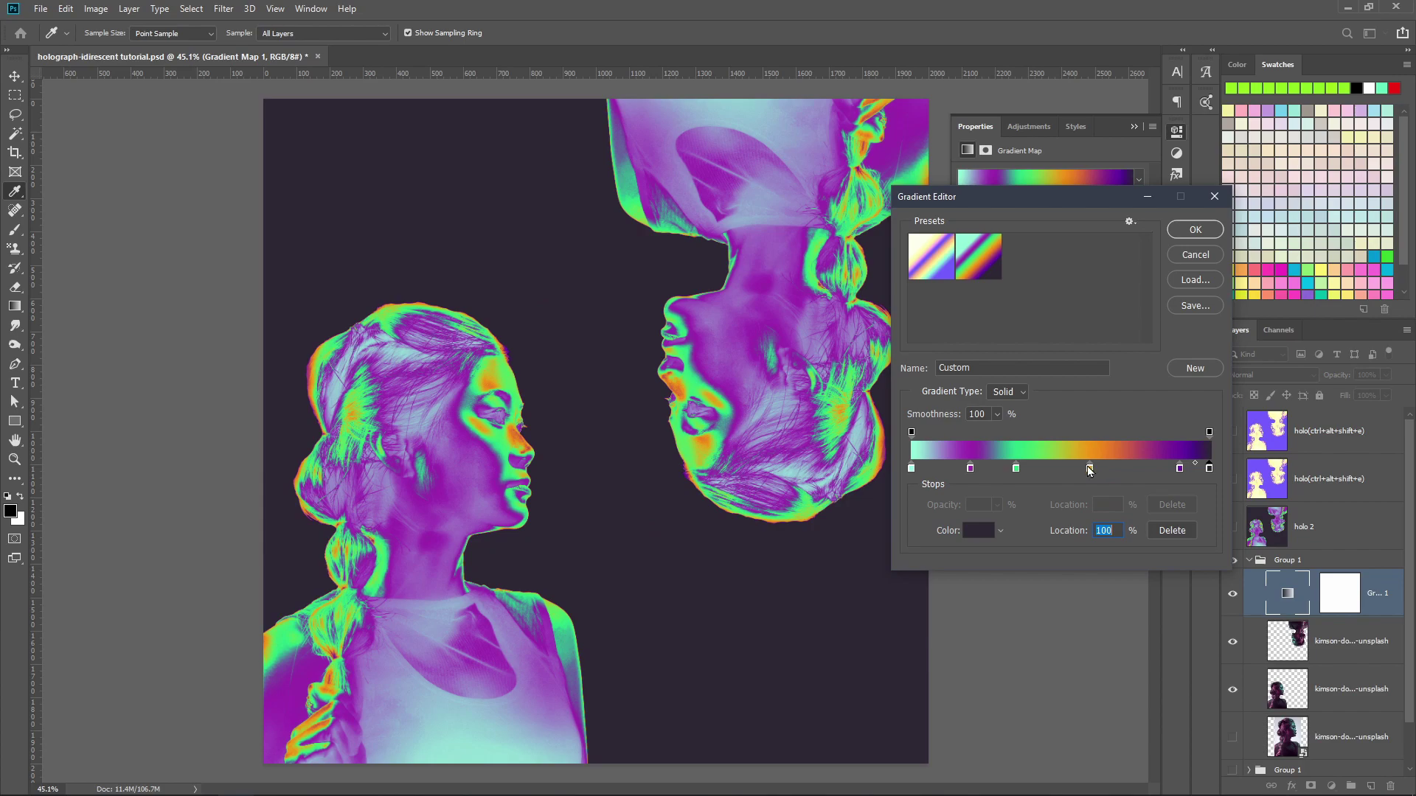
drag(970, 467, 978, 466)
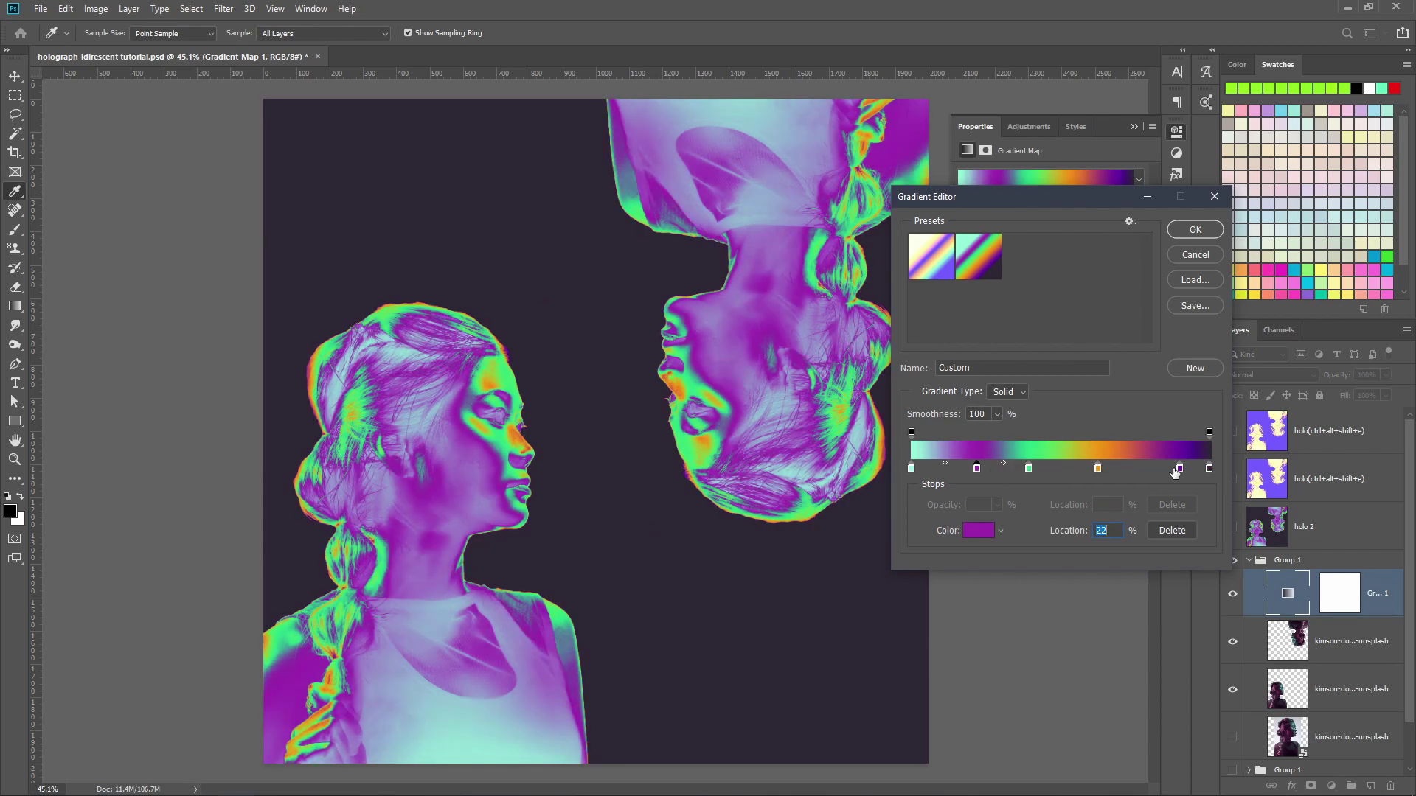
click(1303, 560)
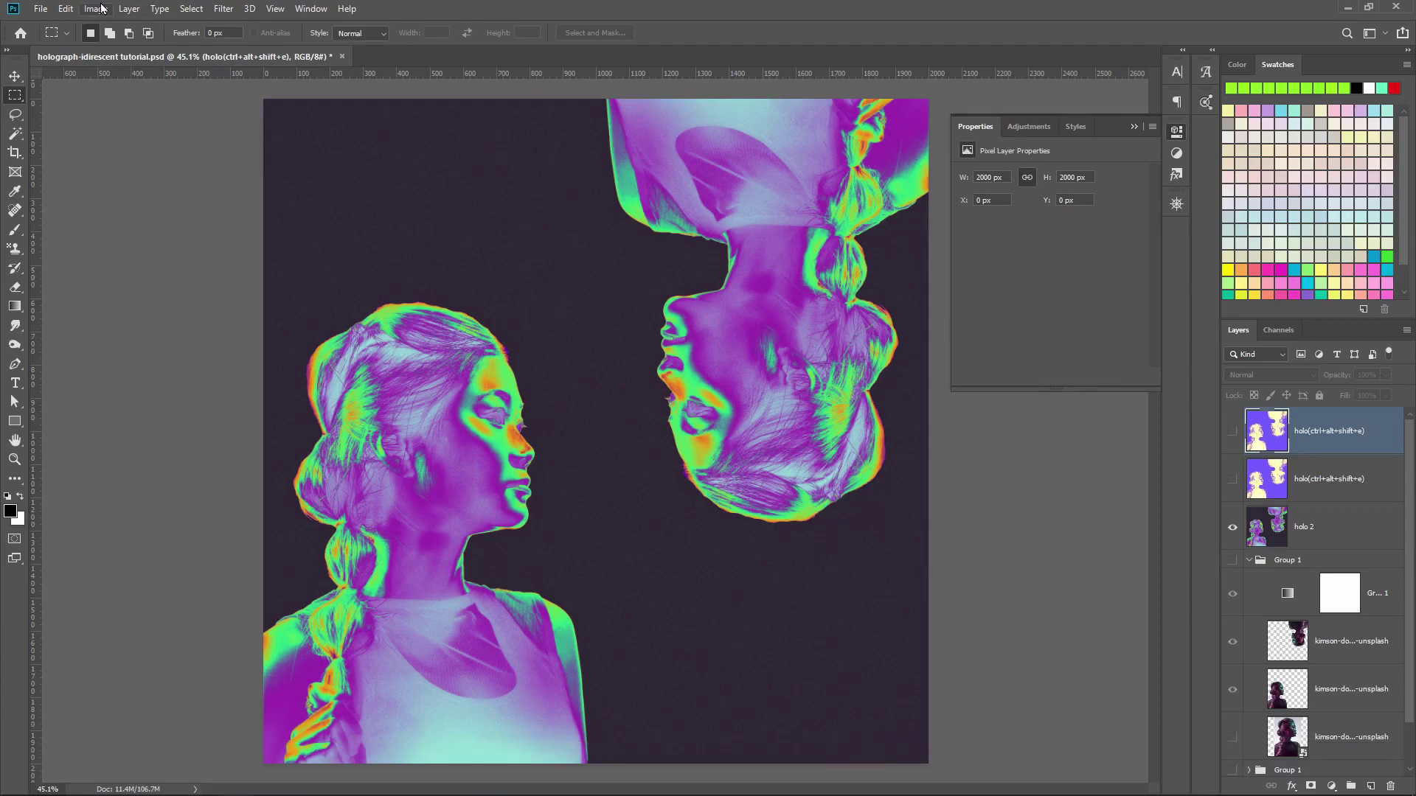
Create a new Gray-labelled Overlay layer filled with Overlay-neutral 50% gray.
click(134, 11)
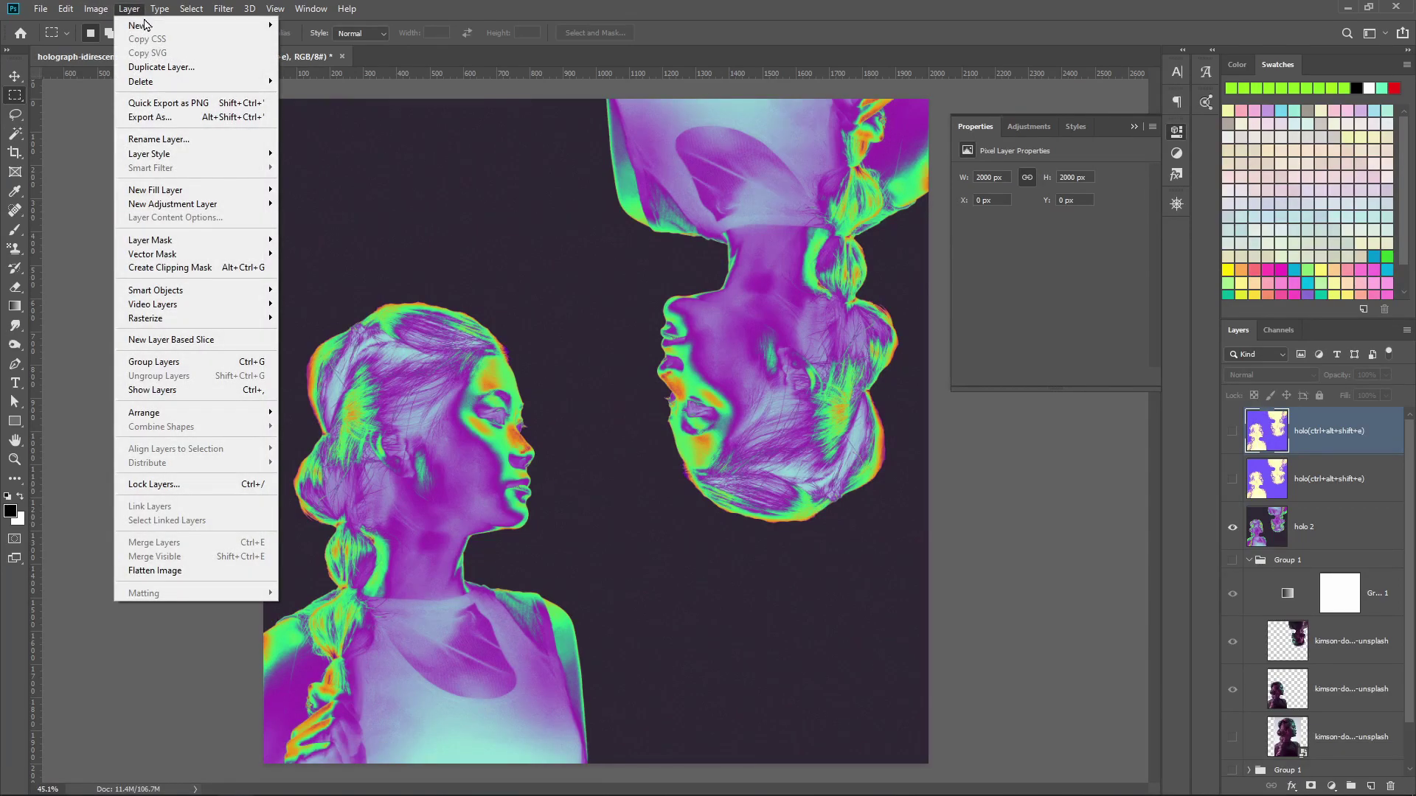
mouse_move(161, 25)
click(302, 25)
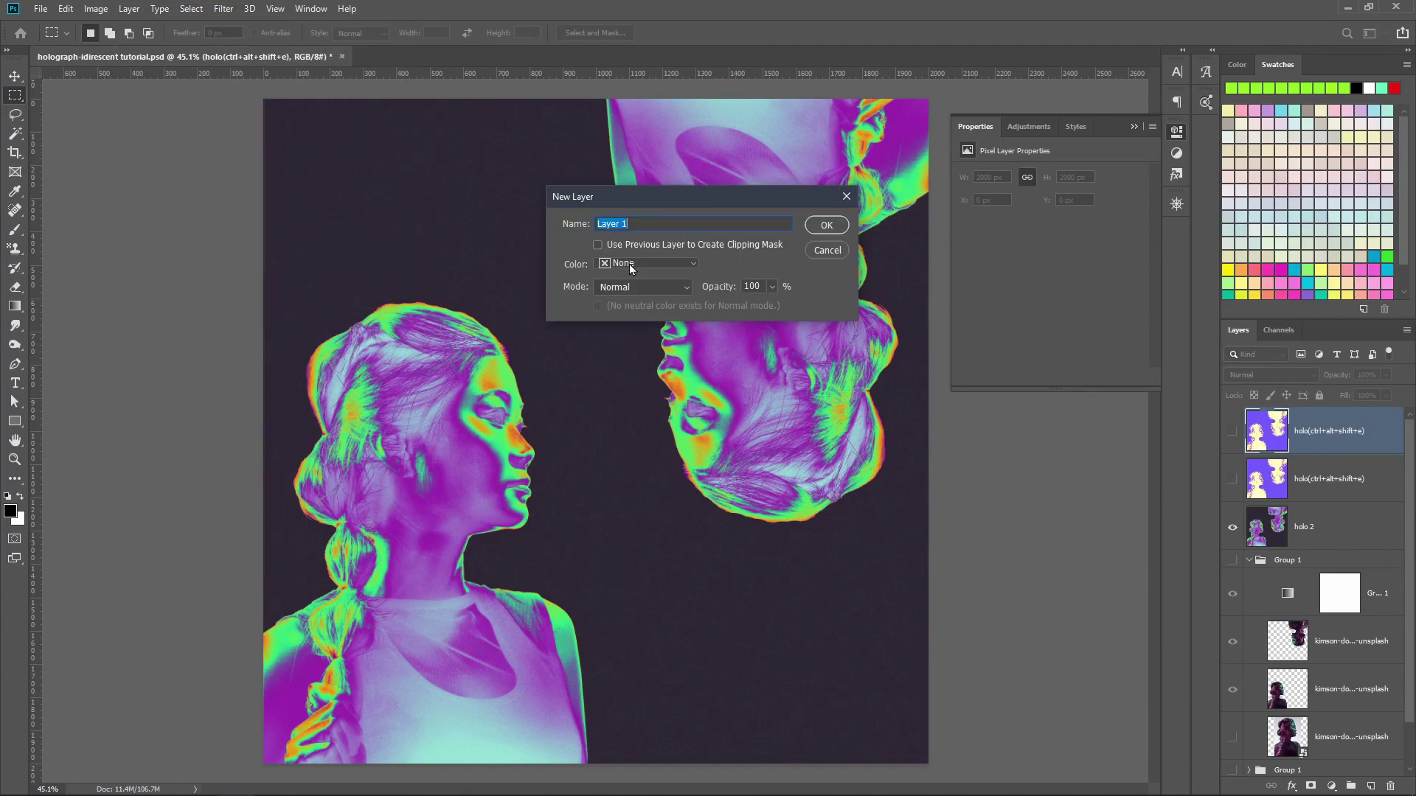
click(629, 263)
click(627, 389)
click(642, 287)
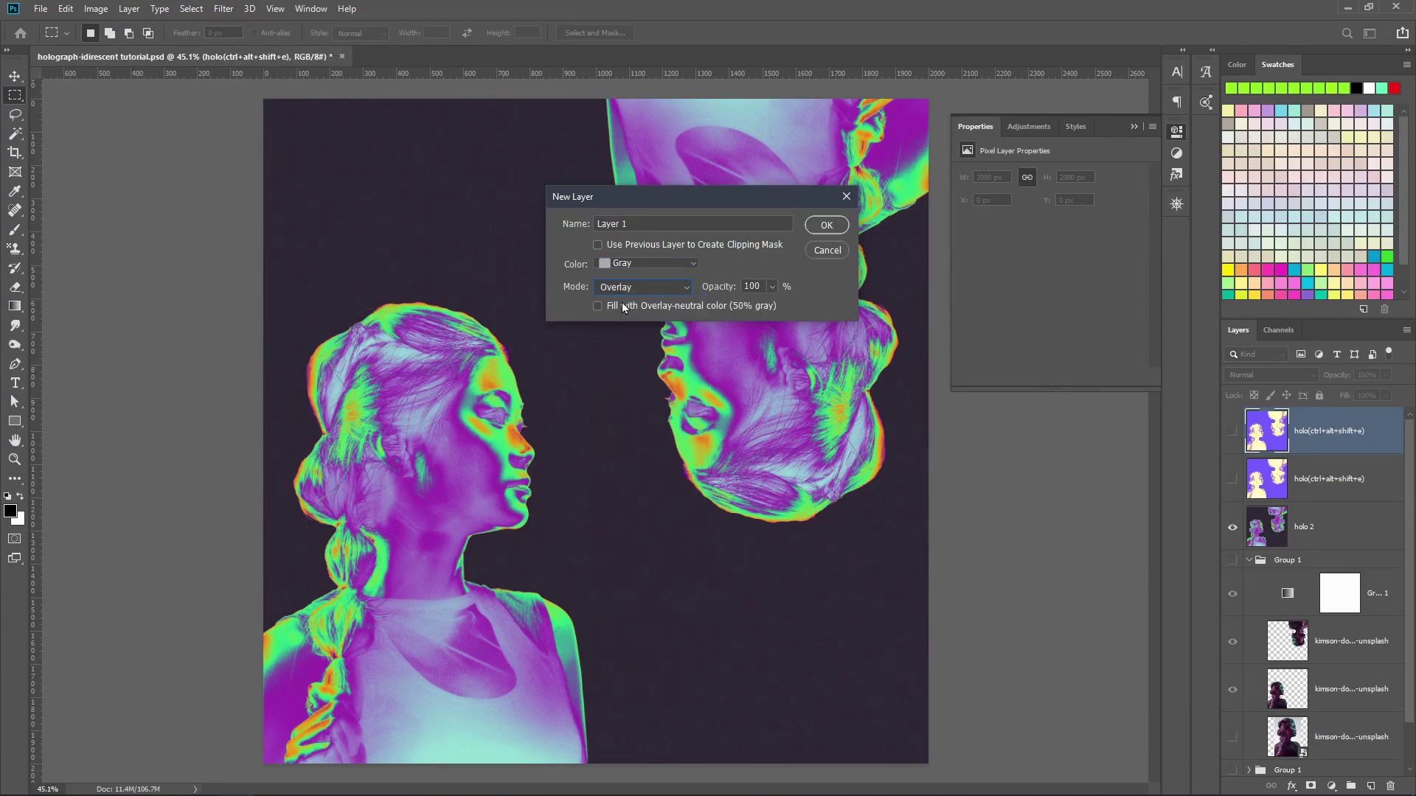
click(614, 488)
click(598, 307)
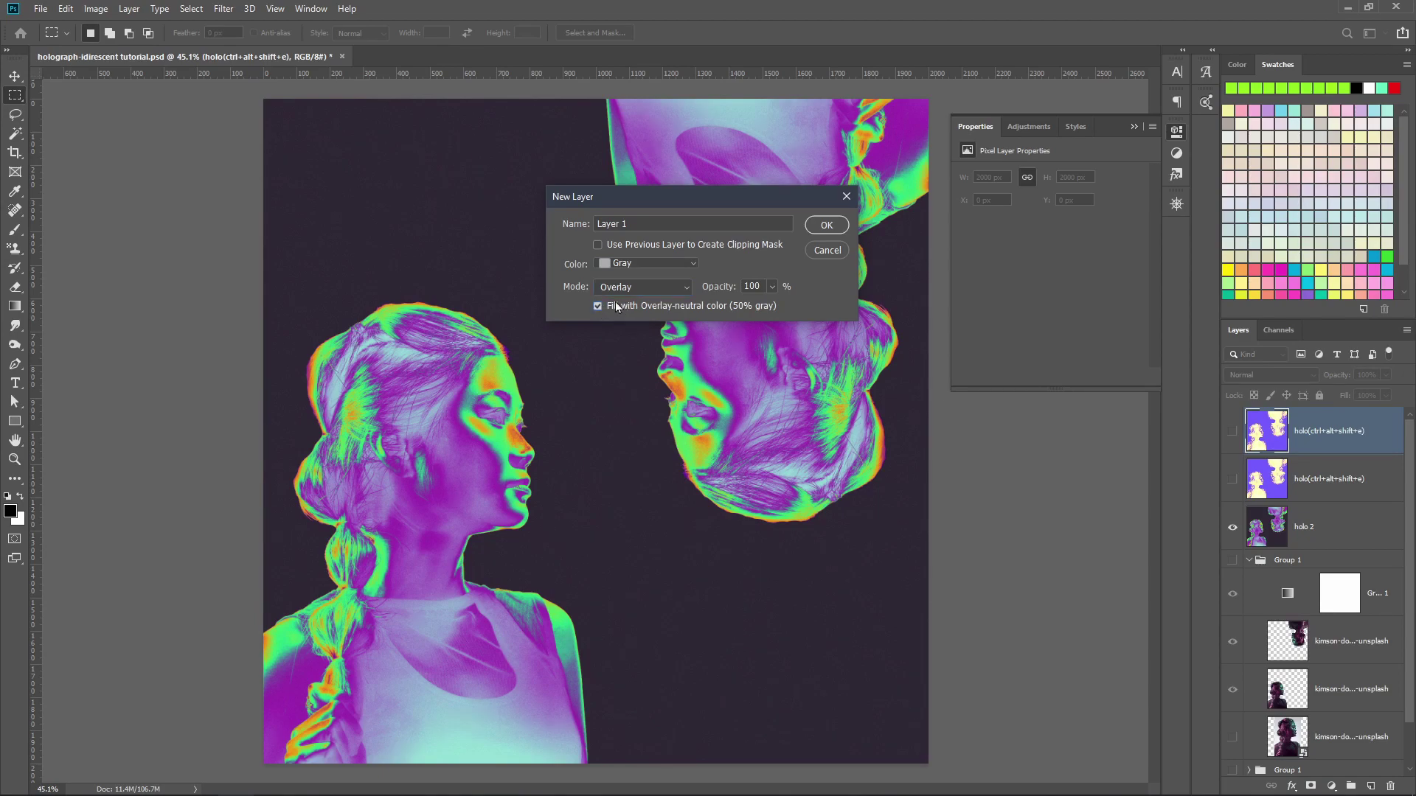
click(826, 225)
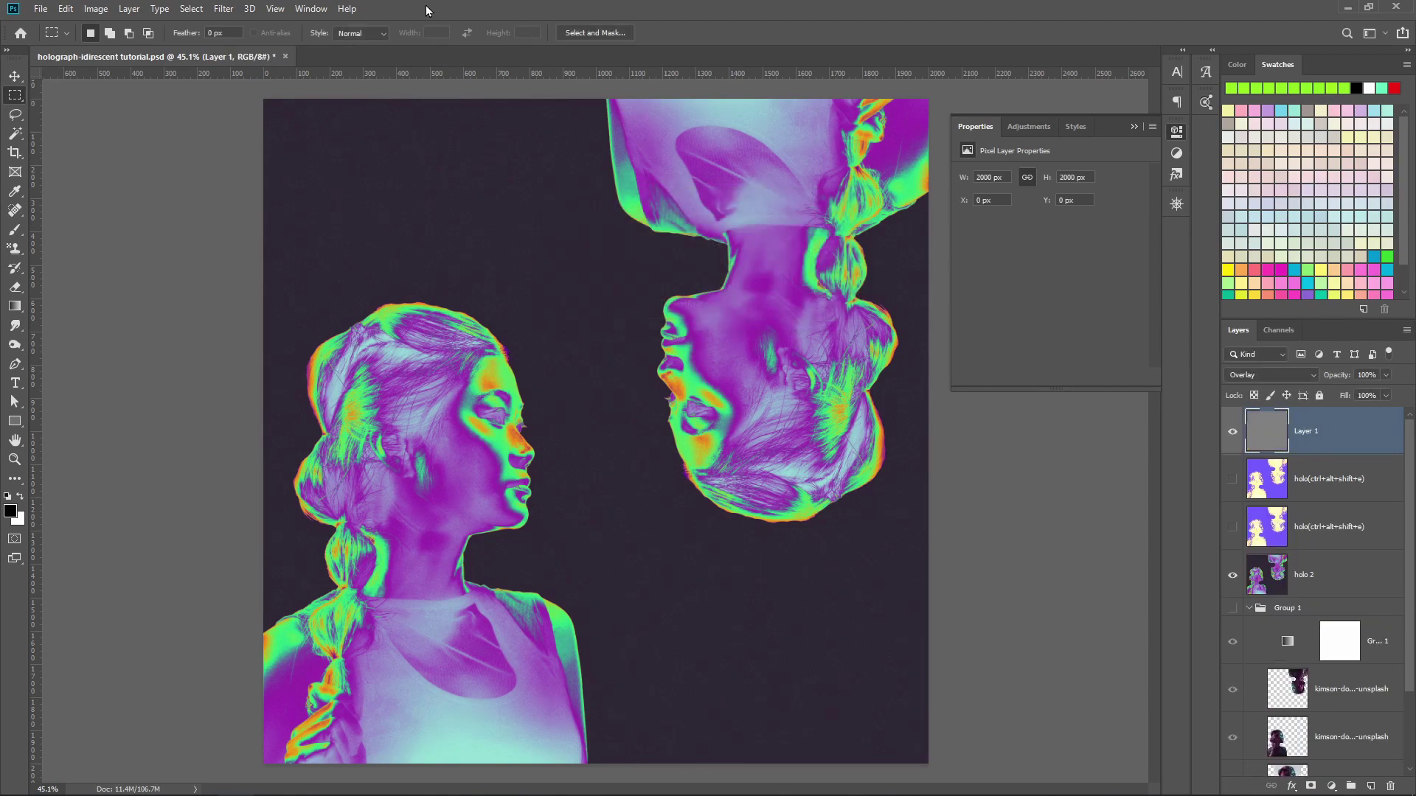
Open Blur Gallery > Field Blur on the gray layer and set the grain noise amount to 7%.
click(220, 8)
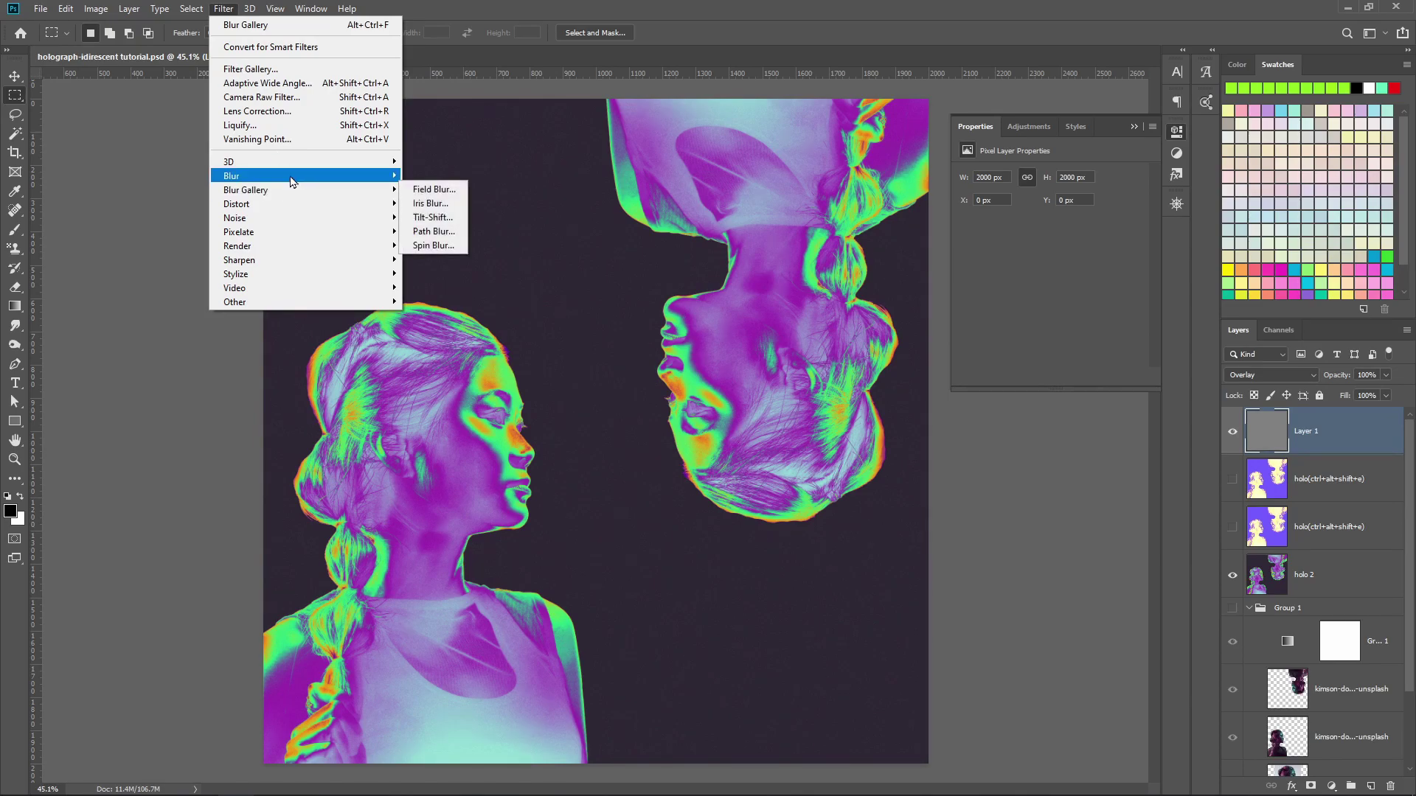
mouse_move(295, 193)
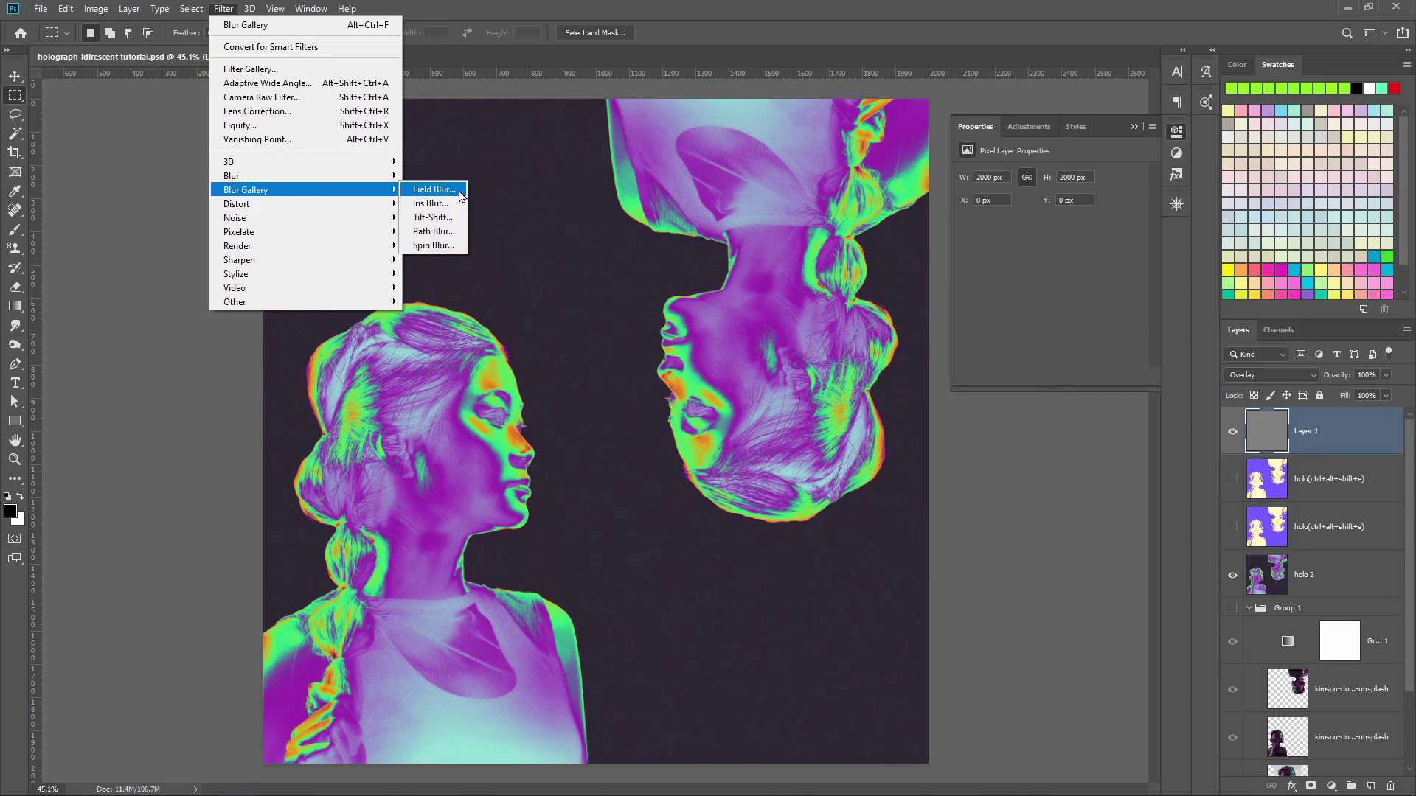
click(434, 190)
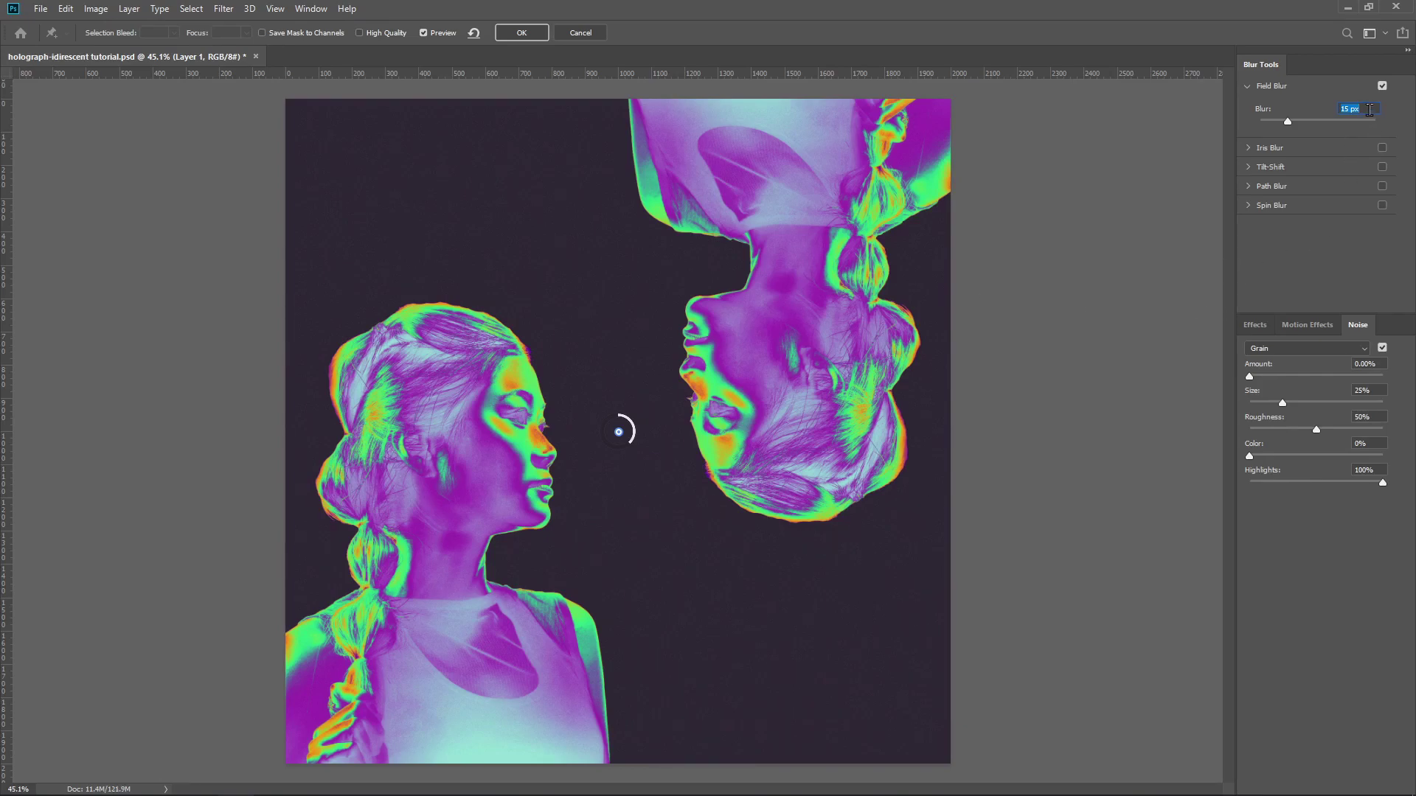
click(1254, 377)
click(1279, 376)
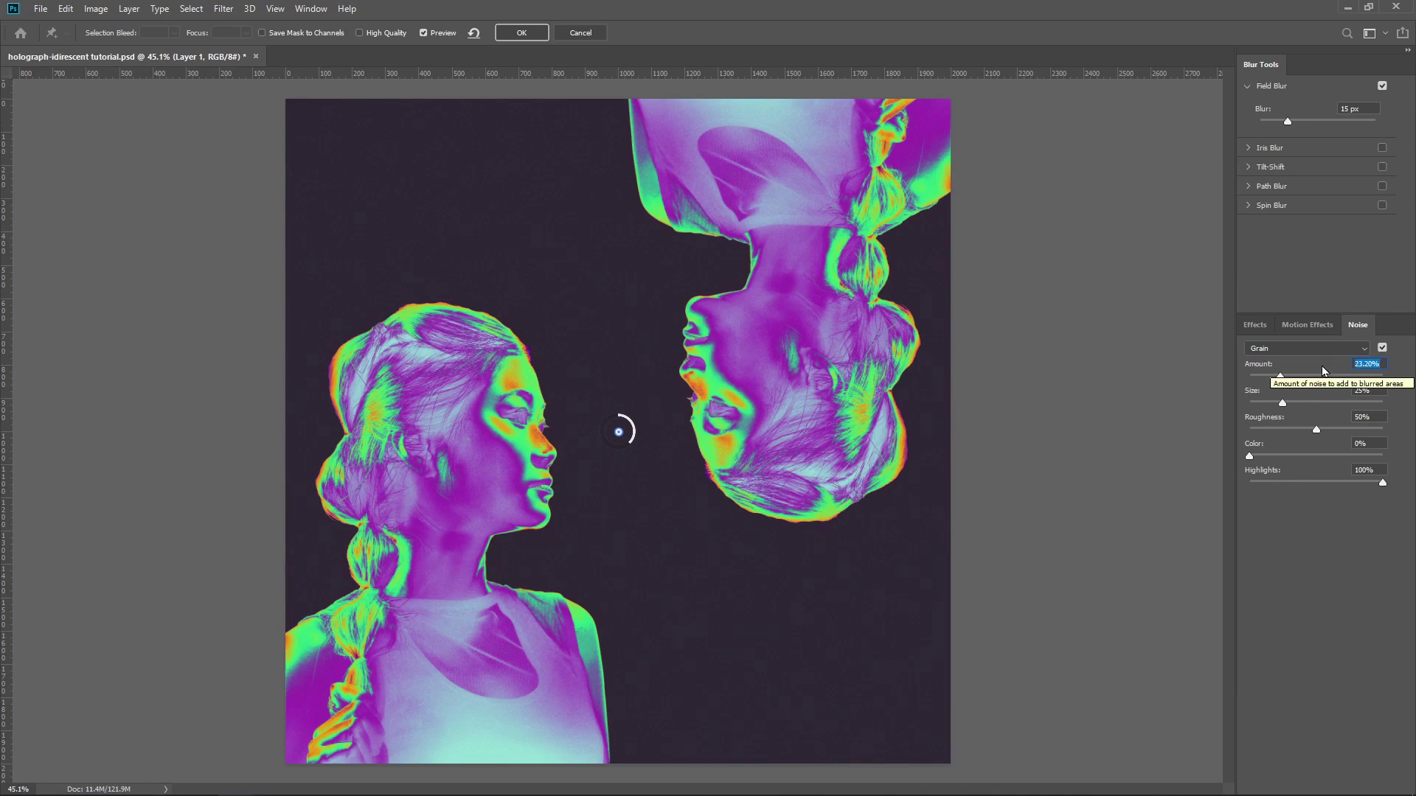
text(7)
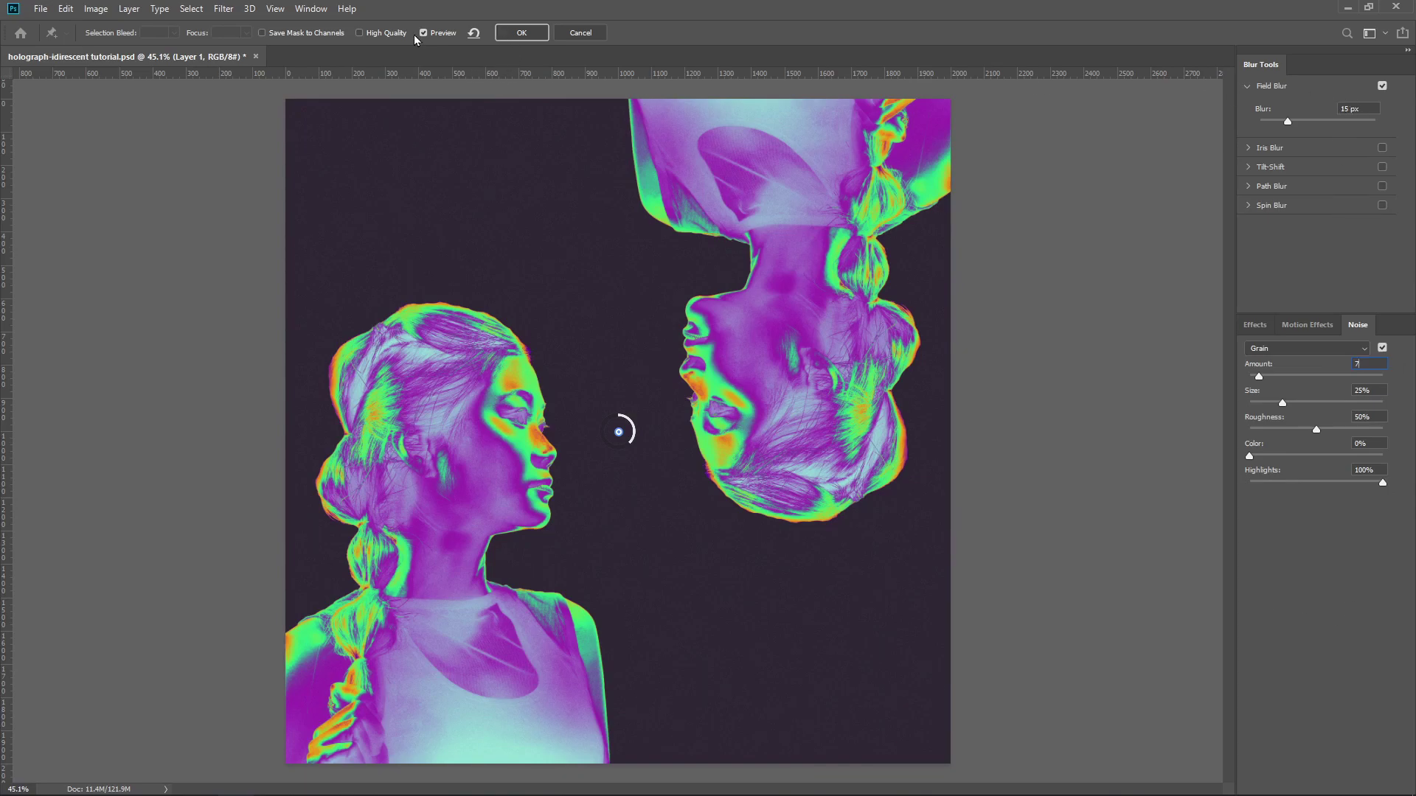
key(Return)
Apply the Field Blur grain with OK and fit the whole canvas to the window.
click(520, 32)
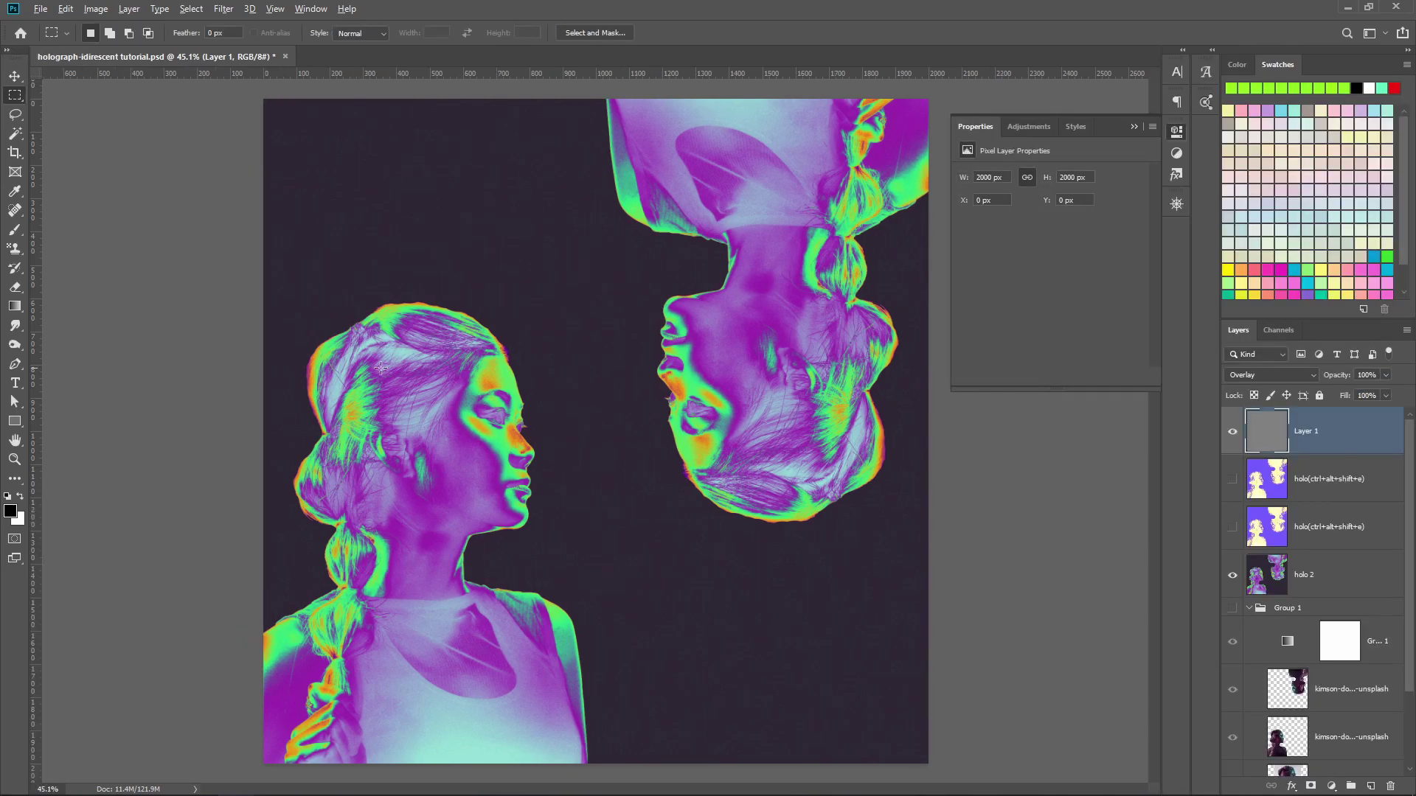
scroll(392, 372, up, 3)
click(1134, 126)
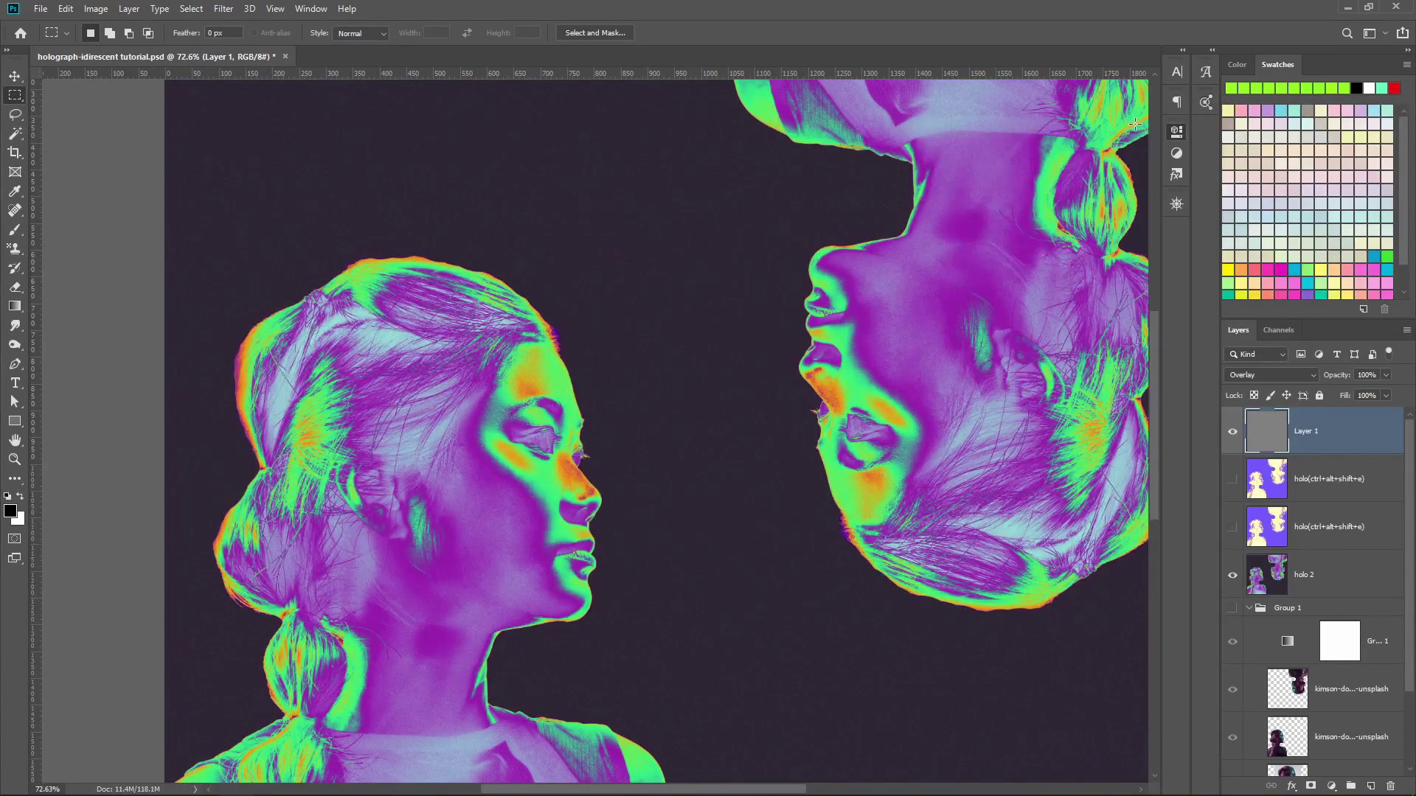
key(z)
key(ctrl+0)
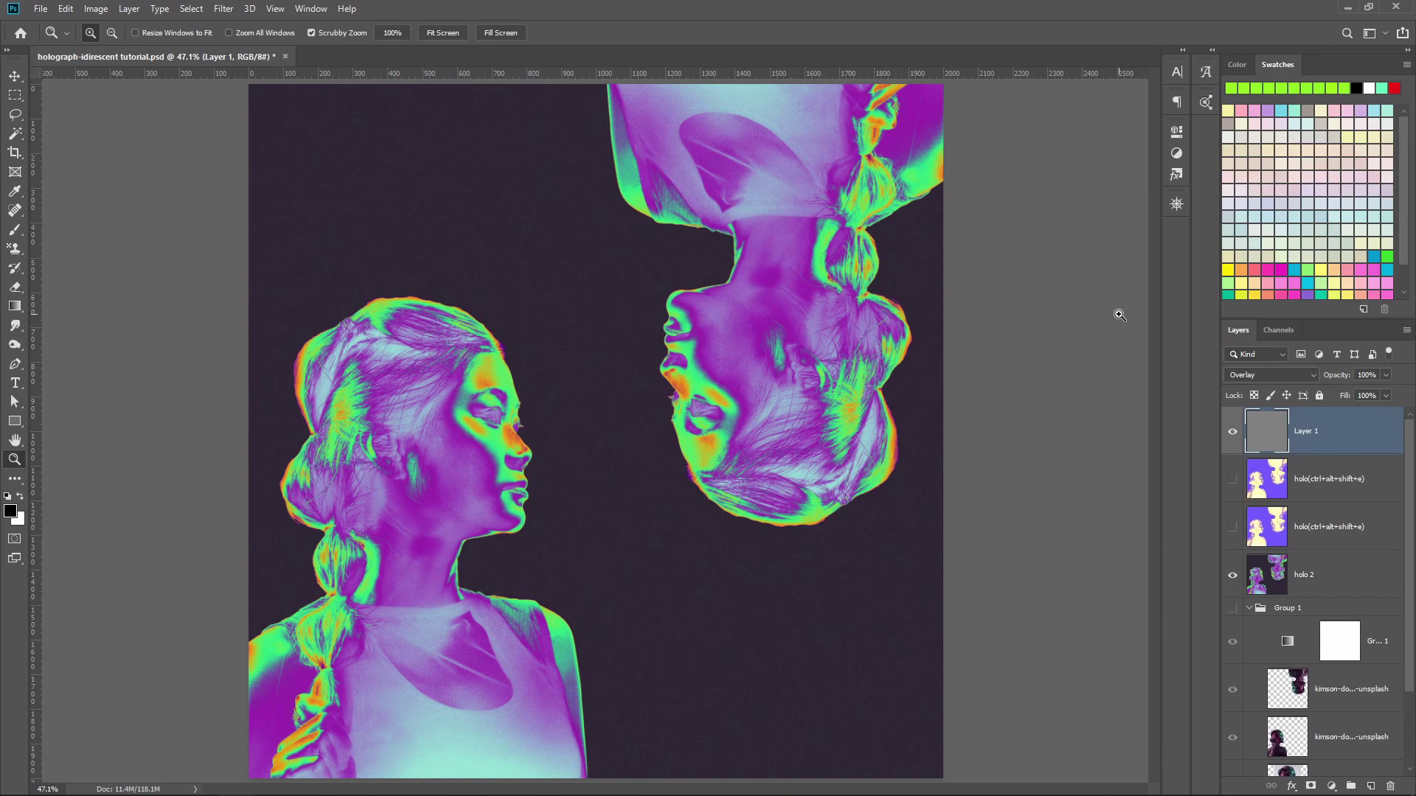